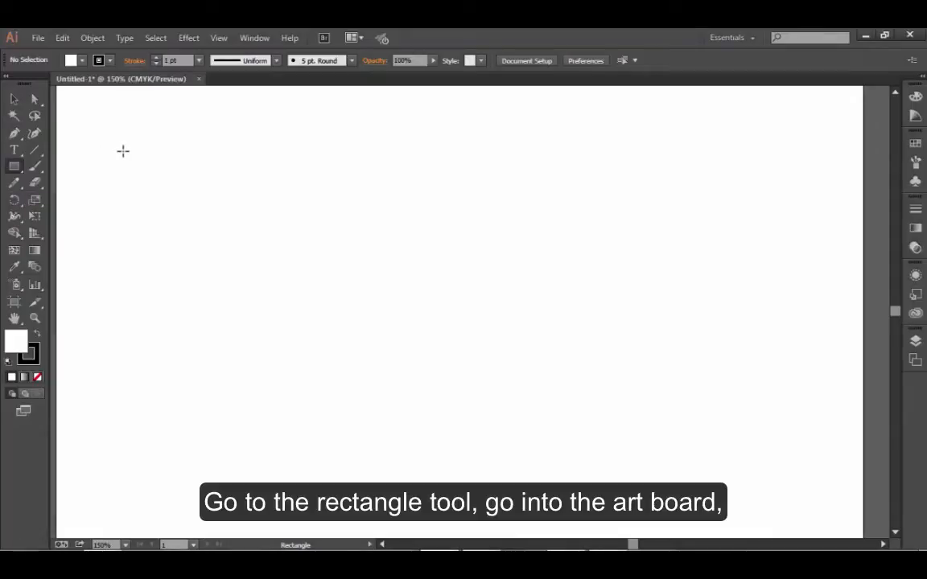
- Draw a square with constrained proportions in the artboard's upper-left area using the Rectangle tool
{"action": "left_click_drag", "start_coordinate": [142, 153], "coordinate": [197, 211]}
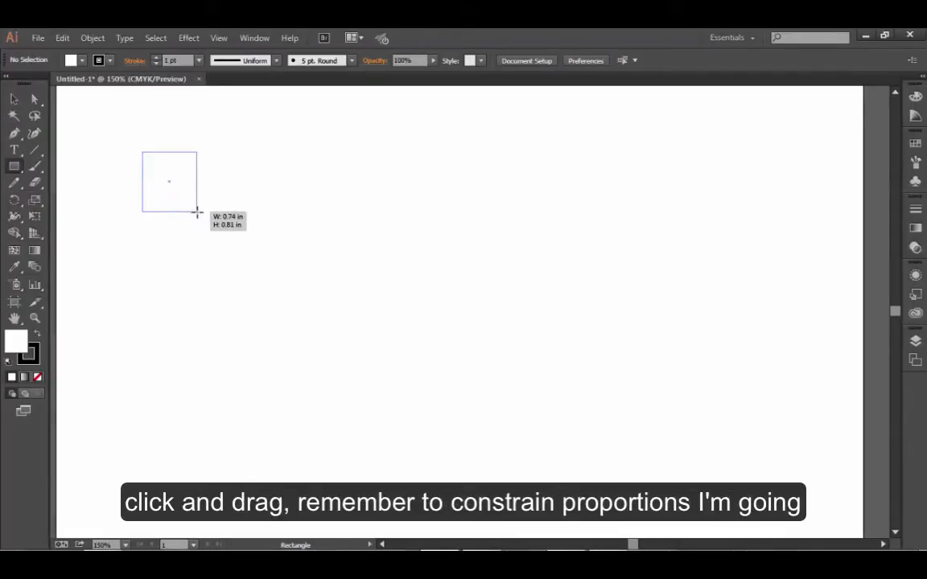
{"action": "left_click_drag", "start_coordinate": [196, 212], "coordinate": [232, 263]}
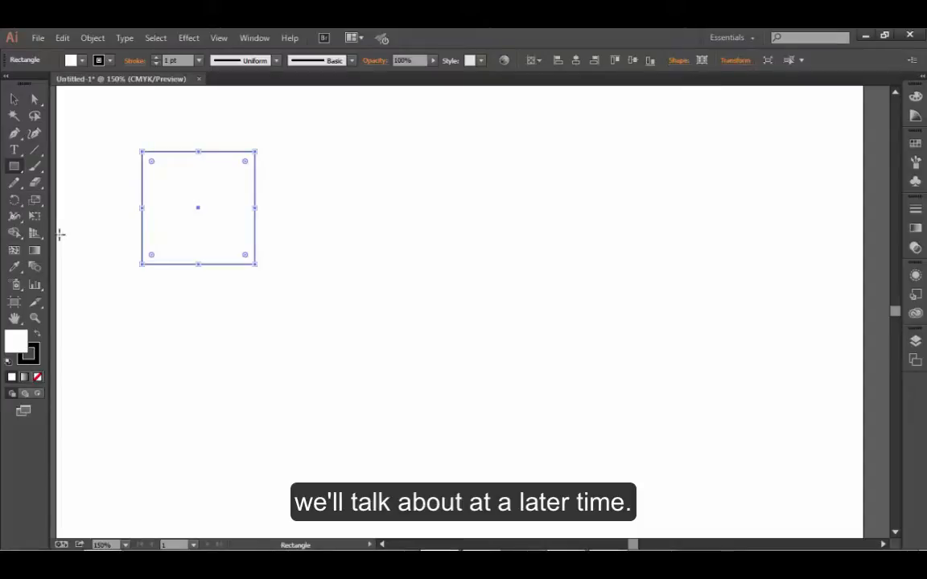
- Examine the tools grouped with Scale, Rotate and Shape Builder, including Reflect, Shear, Reshape and Live Paint
{"action": "left_click", "coordinate": [40, 203]}
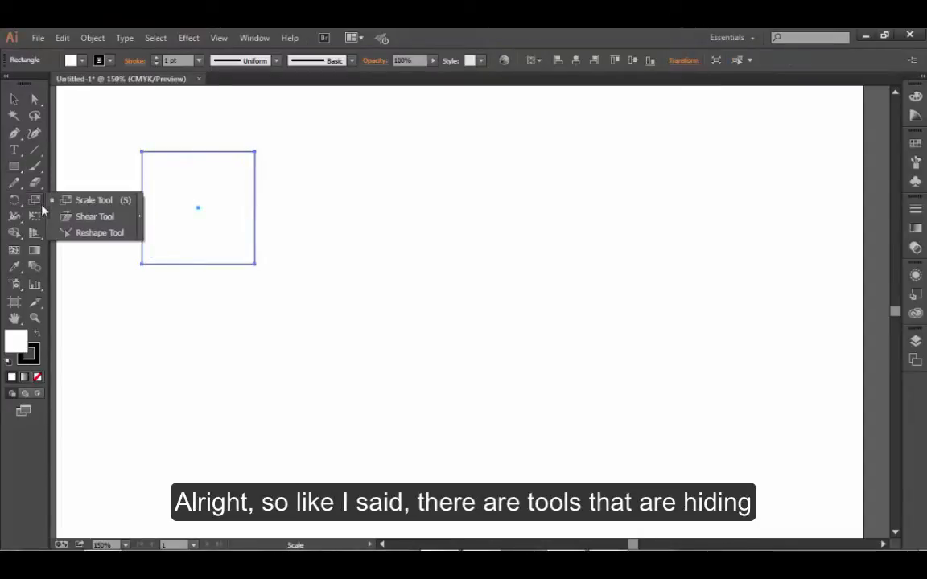
{"action": "left_click", "coordinate": [21, 208]}
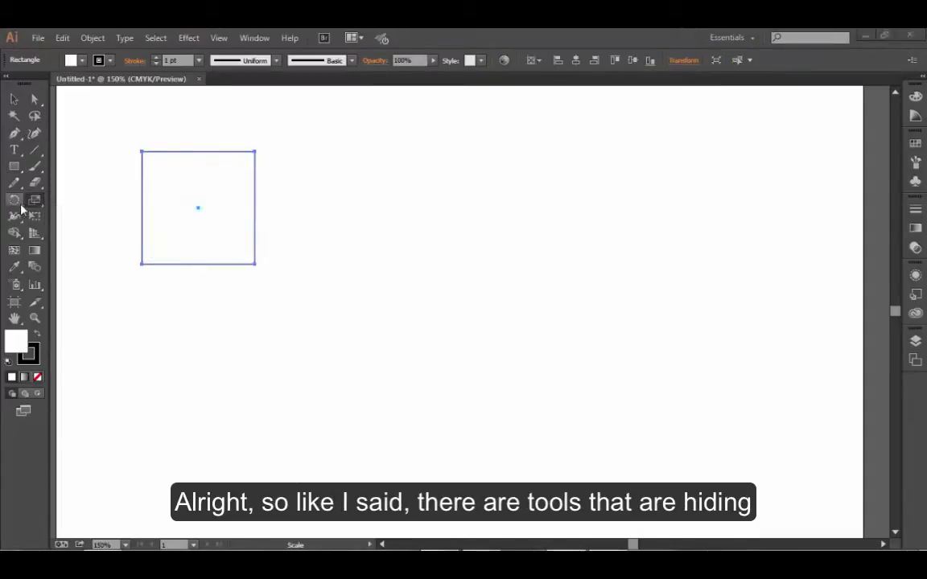
{"action": "left_click", "coordinate": [21, 208]}
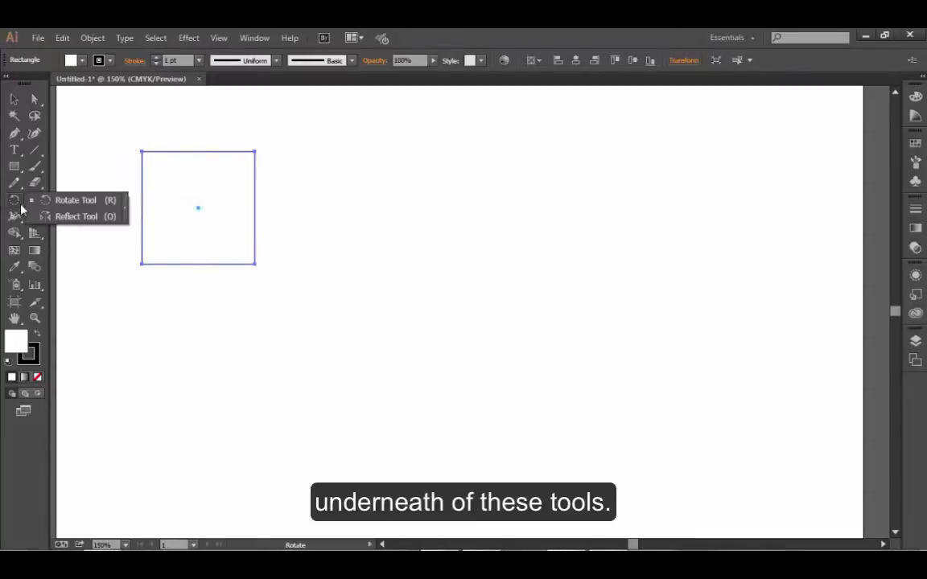
{"action": "left_click", "coordinate": [65, 218]}
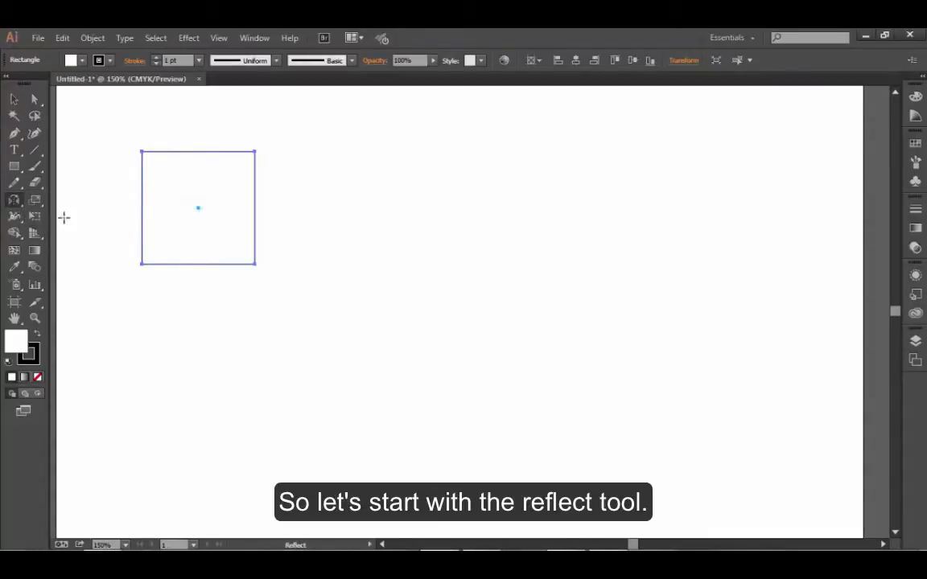
{"action": "left_click", "coordinate": [15, 201]}
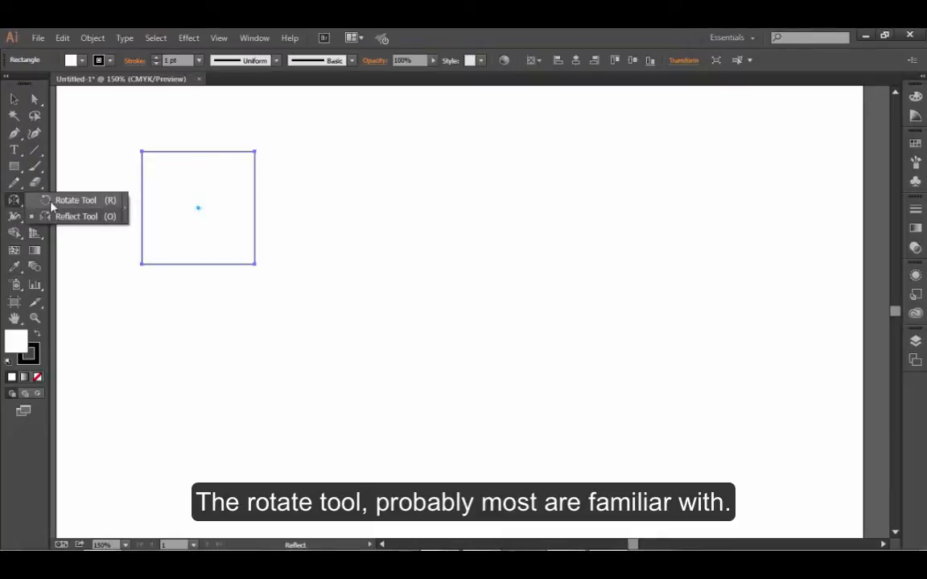
{"action": "left_click", "coordinate": [51, 203]}
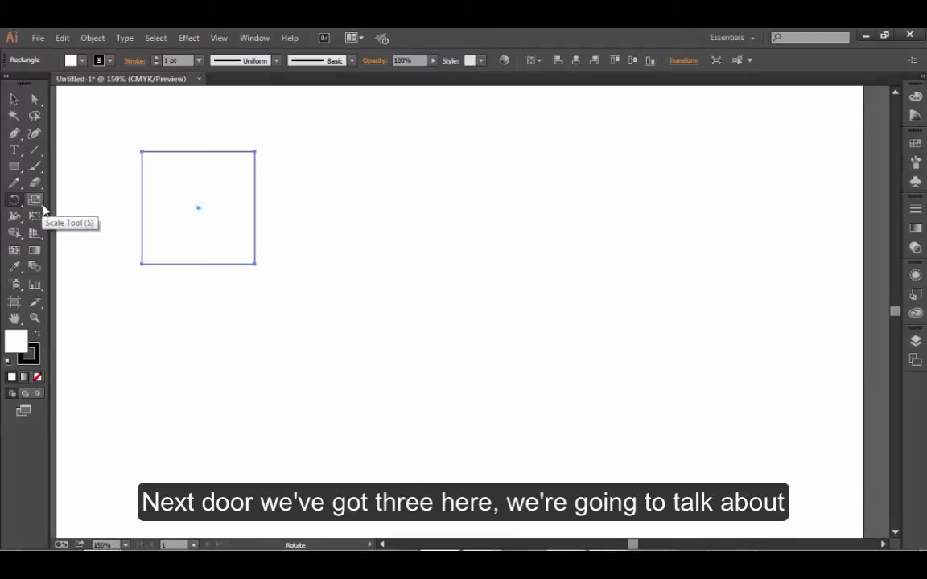
{"action": "left_click", "coordinate": [39, 203]}
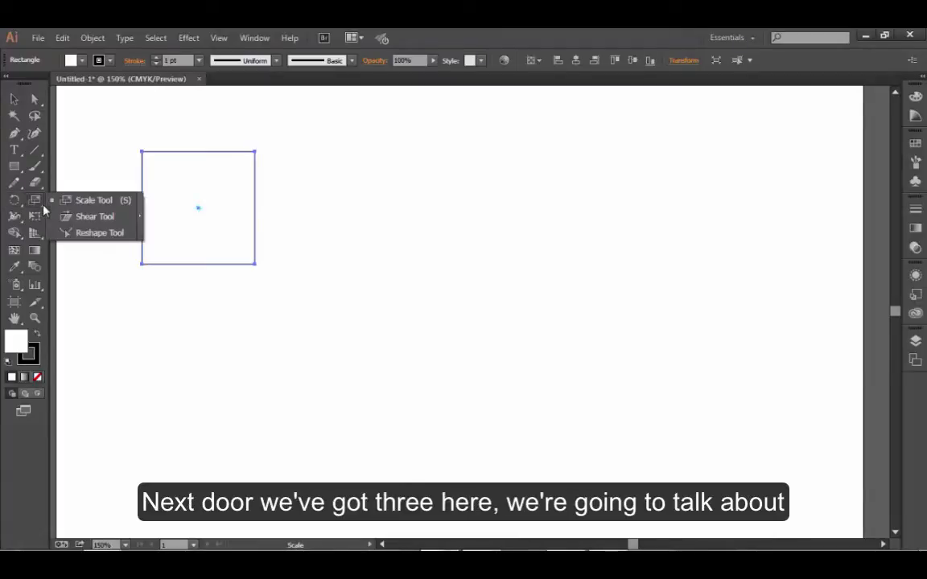
{"action": "left_click", "coordinate": [93, 203]}
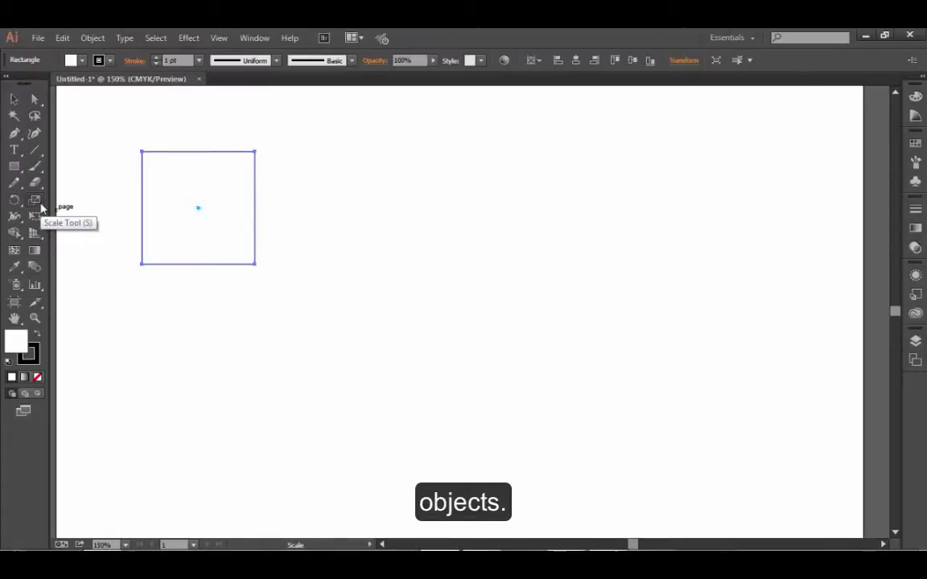
{"action": "left_click_drag", "start_coordinate": [36, 201], "coordinate": [67, 229]}
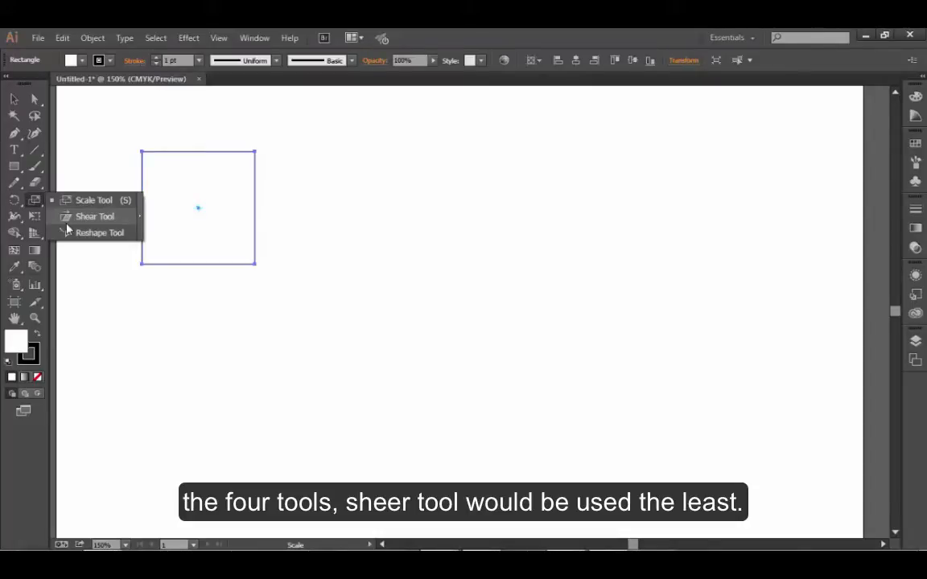
{"action": "left_click", "coordinate": [64, 202]}
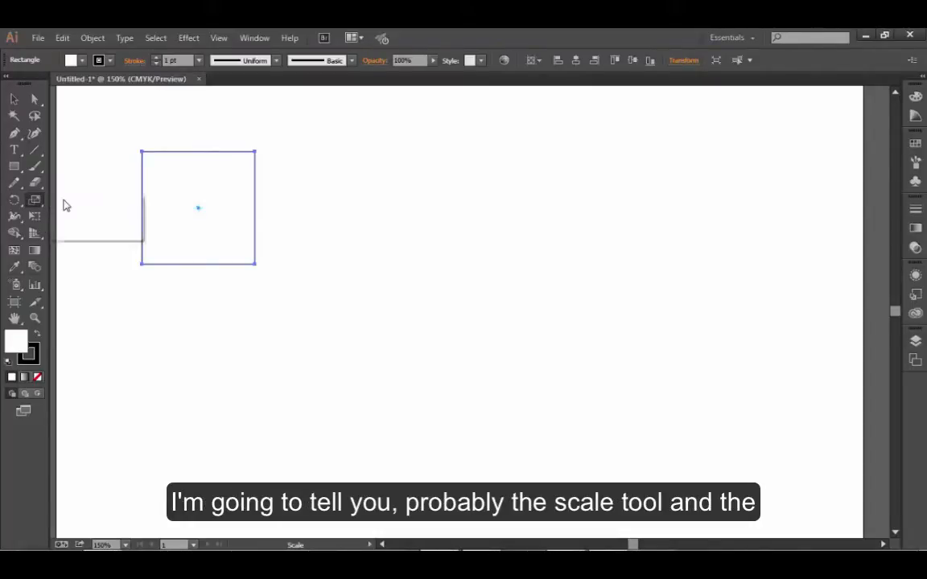
{"action": "left_click", "coordinate": [14, 203]}
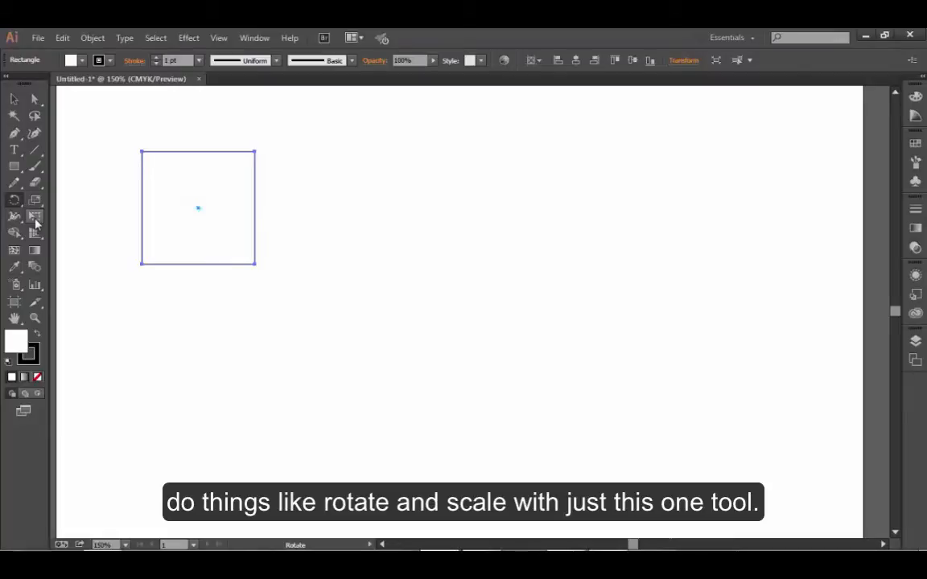
{"action": "left_click", "coordinate": [14, 233]}
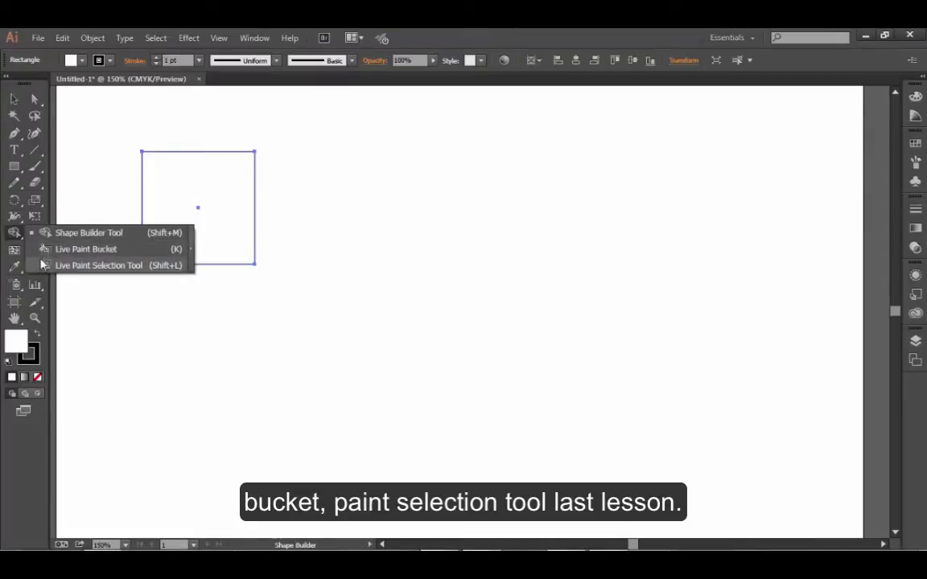
{"action": "left_click", "coordinate": [37, 233]}
- Use the Width tool to add width points that thicken the stroke unevenly along all four sides of the square
{"action": "left_click", "coordinate": [19, 217]}
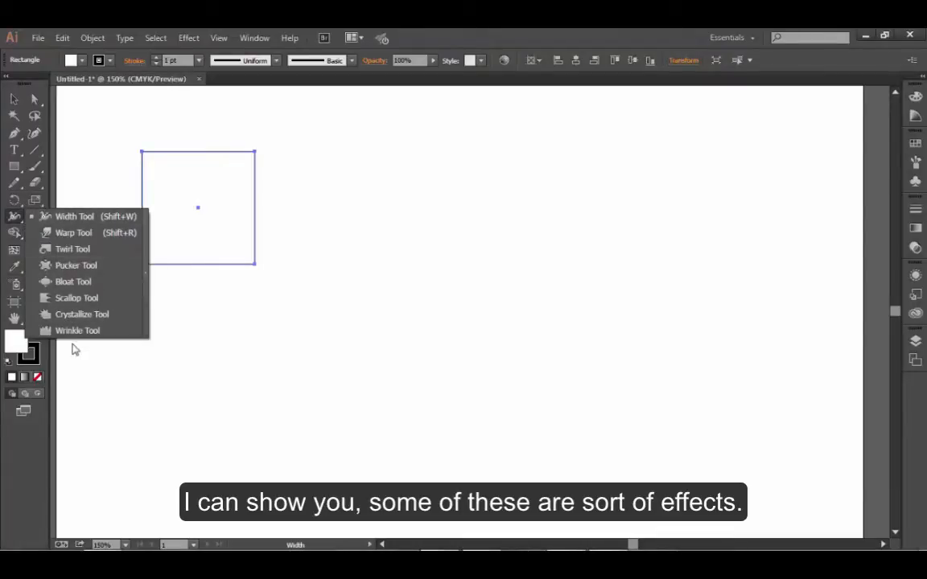
{"action": "left_click", "coordinate": [76, 218]}
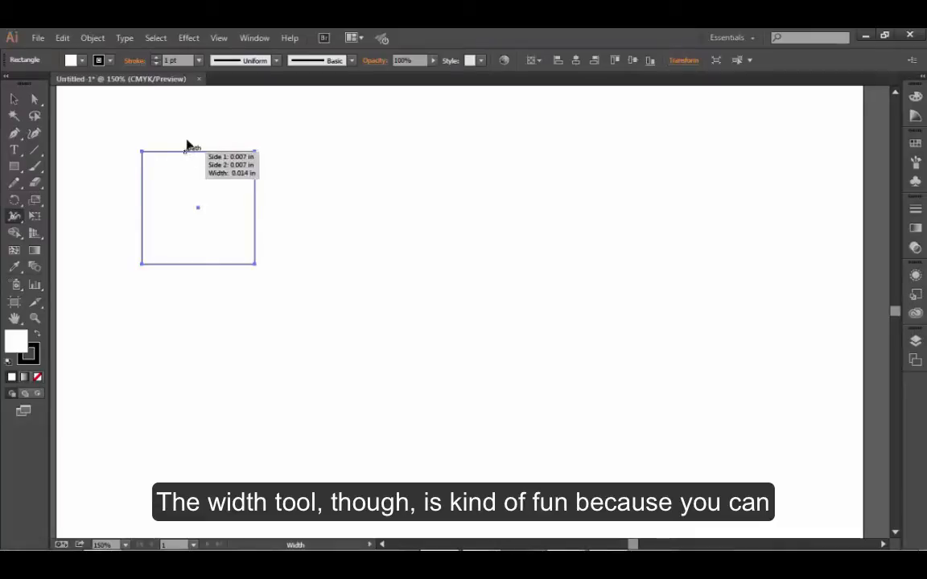
{"action": "left_click_drag", "start_coordinate": [187, 147], "coordinate": [190, 137]}
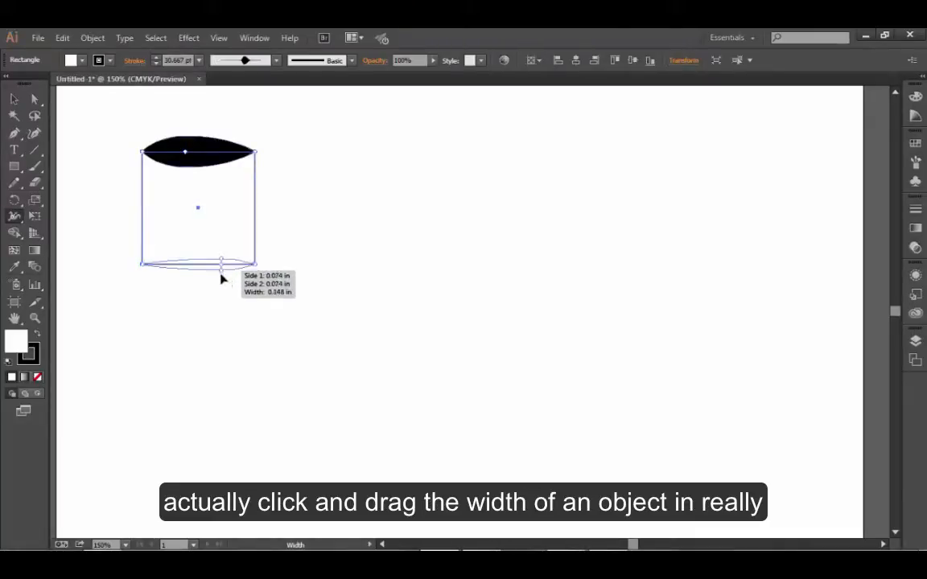
{"action": "left_click_drag", "start_coordinate": [223, 279], "coordinate": [225, 245]}
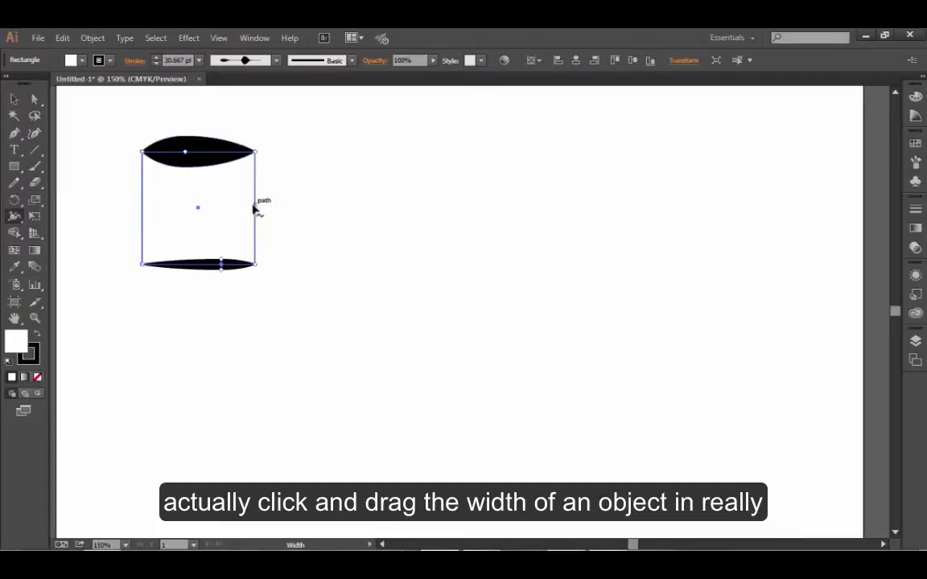
{"action": "mouse_move", "coordinate": [254, 207]}
{"action": "left_mouse_down"}
{"action": "mouse_move", "coordinate": [265, 209]}
{"action": "mouse_move", "coordinate": [258, 182]}
{"action": "left_mouse_up"}
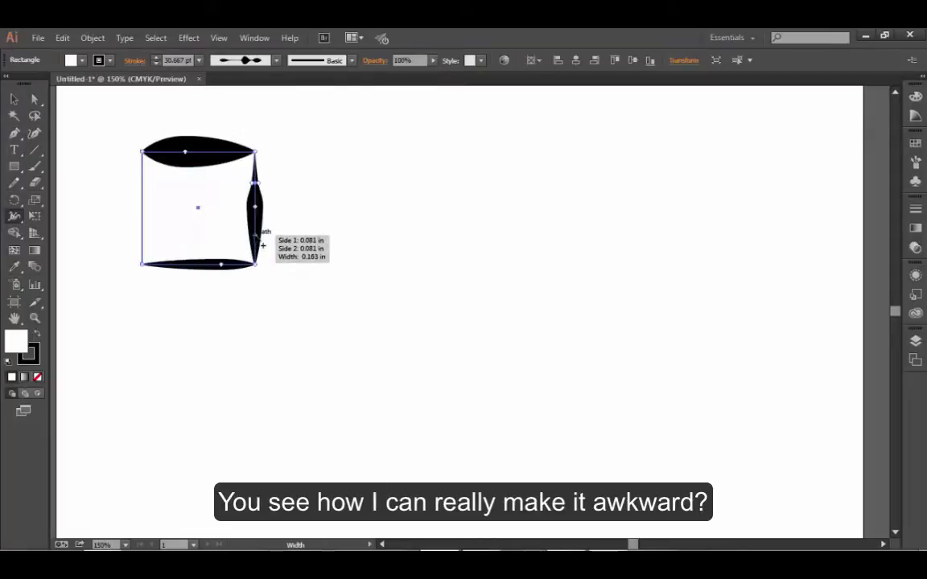
{"action": "left_click_drag", "start_coordinate": [255, 234], "coordinate": [260, 234]}
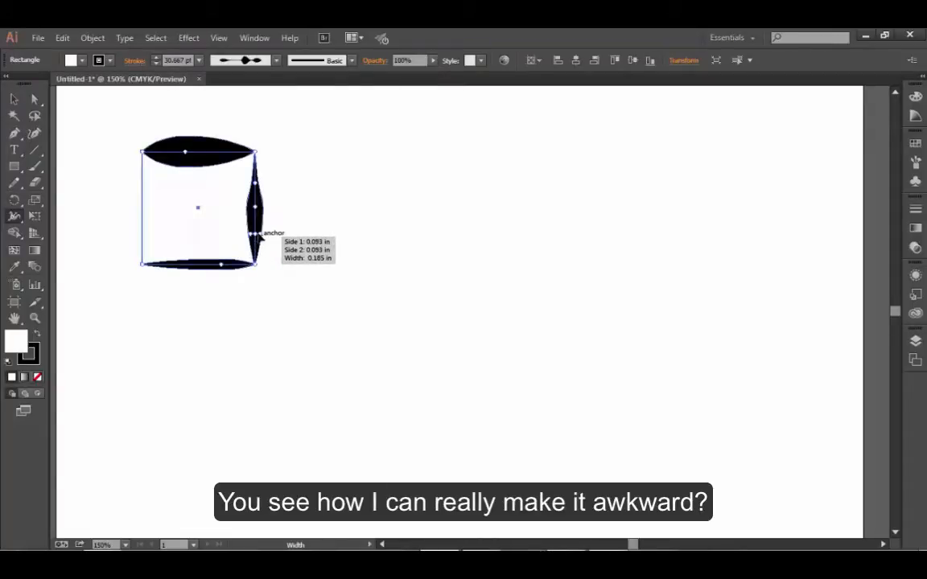
{"action": "mouse_move", "coordinate": [143, 193]}
{"action": "left_mouse_down"}
{"action": "mouse_move", "coordinate": [129, 199]}
{"action": "mouse_move", "coordinate": [140, 231]}
{"action": "left_mouse_up"}
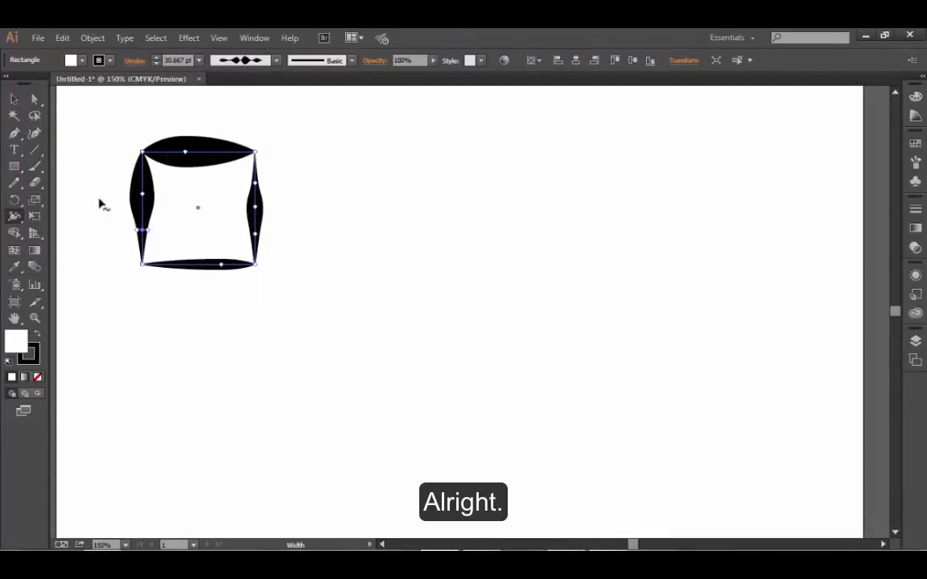
- Delete the square with the distorted stroke
{"action": "left_click", "coordinate": [14, 98]}
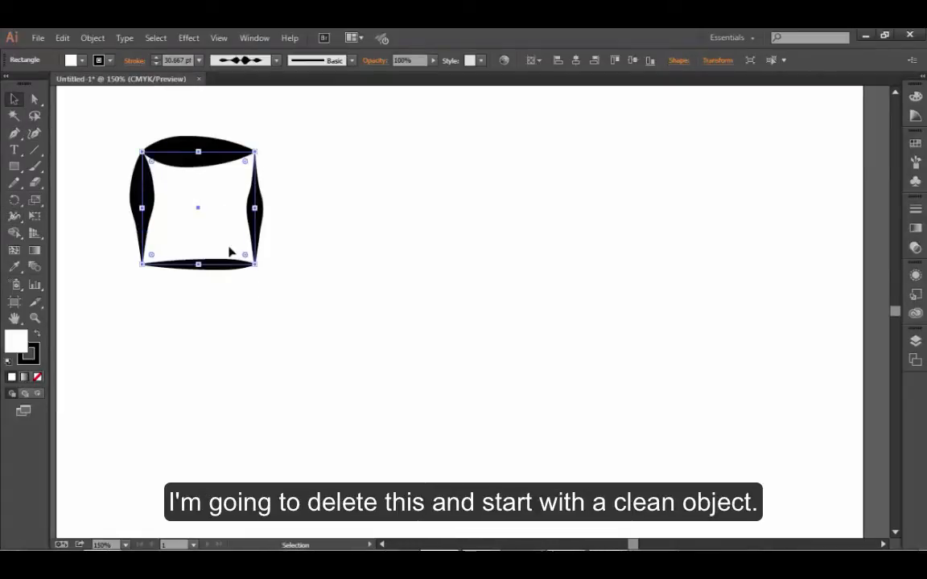
{"action": "key", "text": "Delete"}
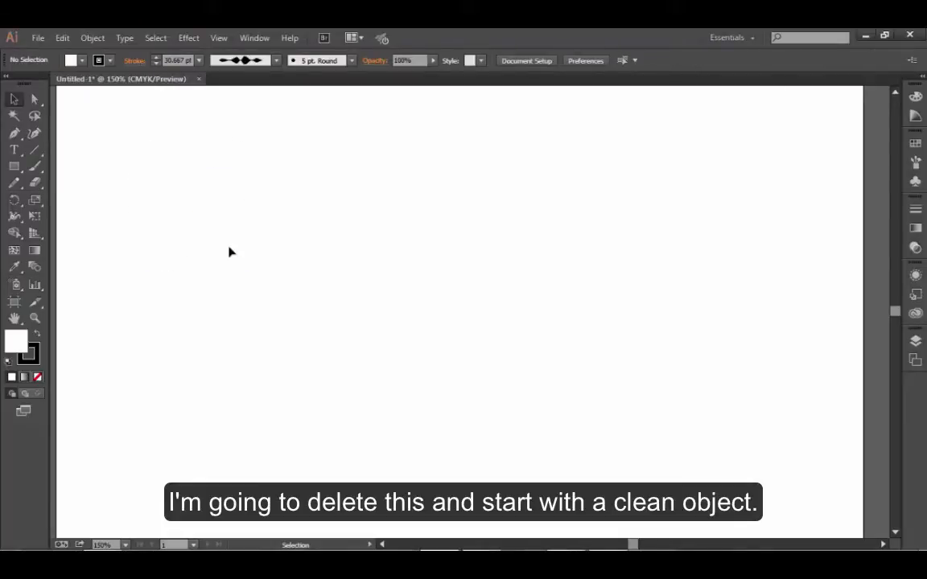
- Draw a vertical column of three shapes: a square, a rounded square beneath it and a circle at the bottom
{"action": "left_click_drag", "start_coordinate": [14, 166], "coordinate": [55, 166]}
{"action": "left_click_drag", "start_coordinate": [190, 138], "coordinate": [261, 241]}
{"action": "left_click_drag", "start_coordinate": [12, 166], "coordinate": [58, 184]}
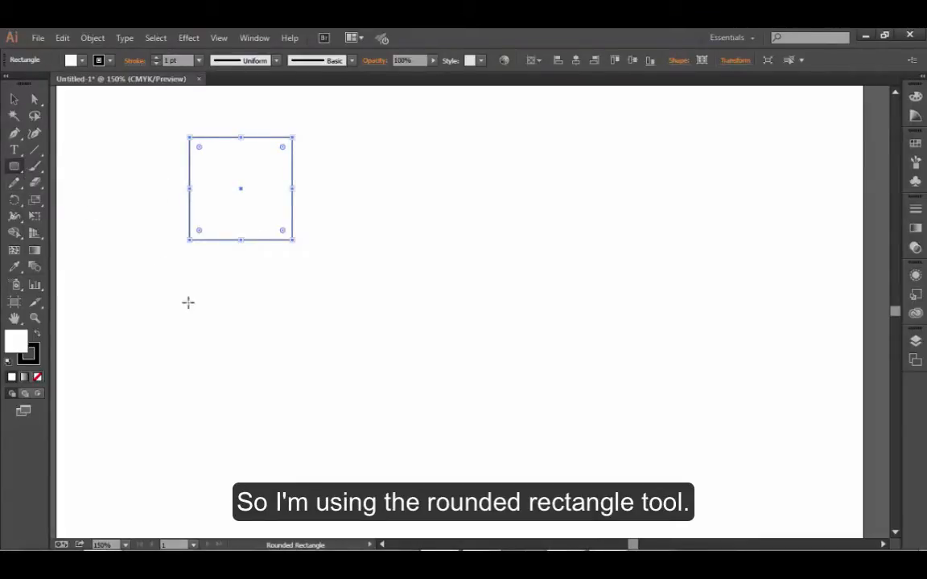
{"action": "left_click_drag", "start_coordinate": [195, 275], "coordinate": [285, 364]}
{"action": "left_click_drag", "start_coordinate": [18, 167], "coordinate": [47, 181]}
{"action": "left_click_drag", "start_coordinate": [196, 427], "coordinate": [284, 514]}
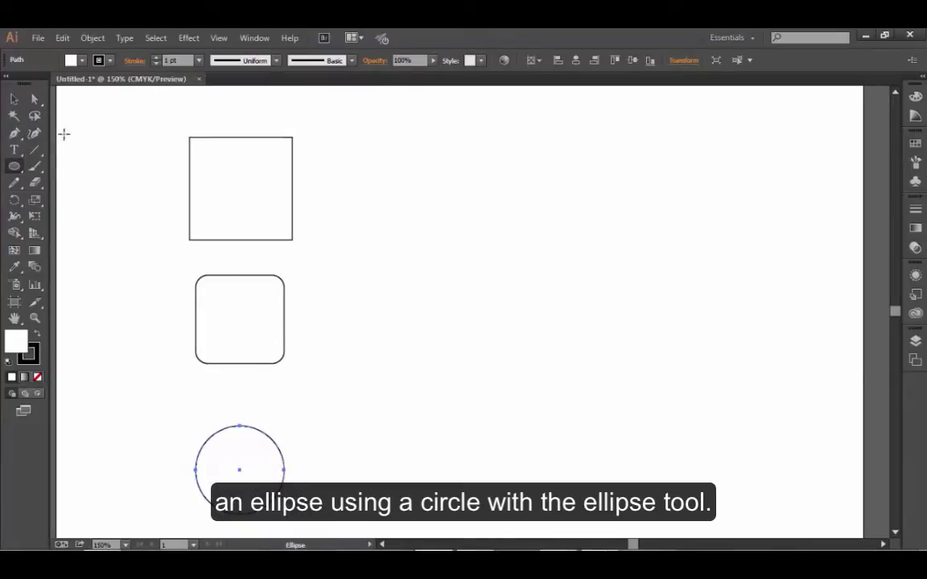
- Round all four corners of the plain square with its live corner widgets and return them to sharp corners
{"action": "left_click", "coordinate": [15, 98]}
{"action": "left_click", "coordinate": [239, 139]}
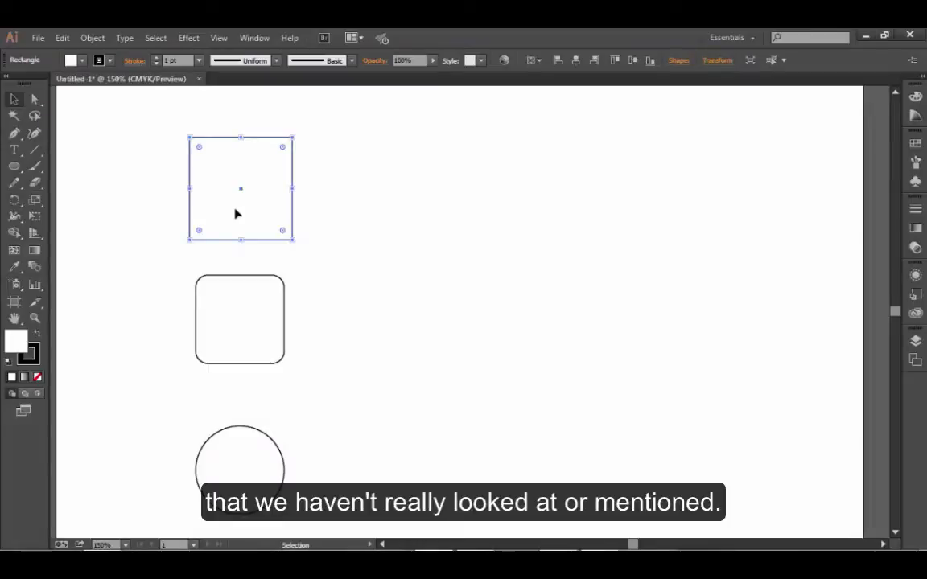
{"action": "key", "text": "z"}
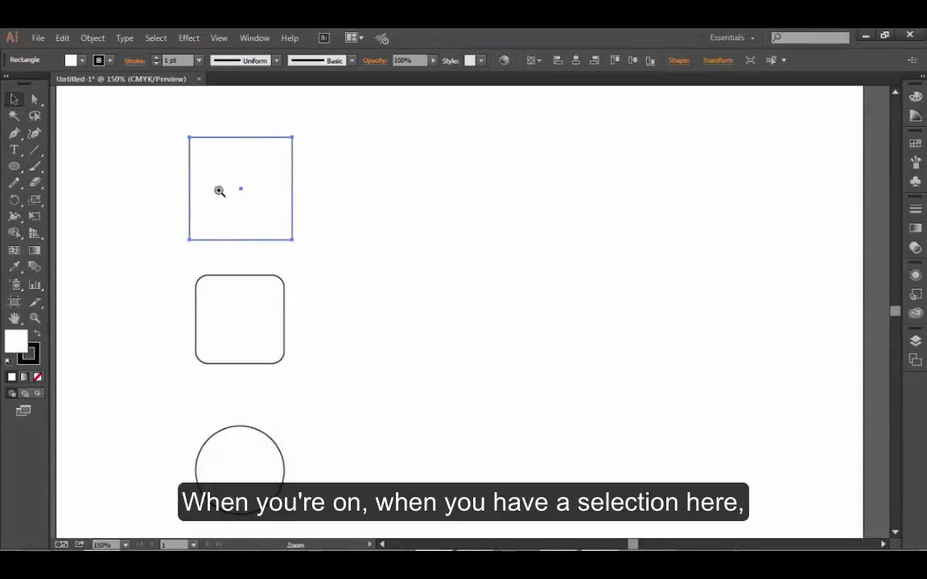
{"action": "left_click", "coordinate": [219, 191]}
{"action": "left_click", "coordinate": [462, 291]}
{"action": "key", "text": "v"}
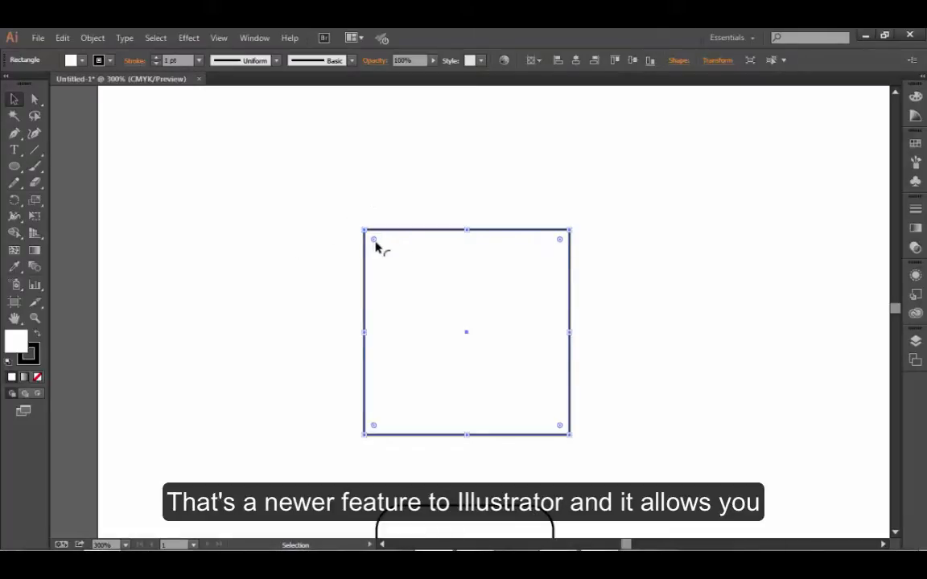
{"action": "left_click_drag", "start_coordinate": [373, 240], "coordinate": [392, 265]}
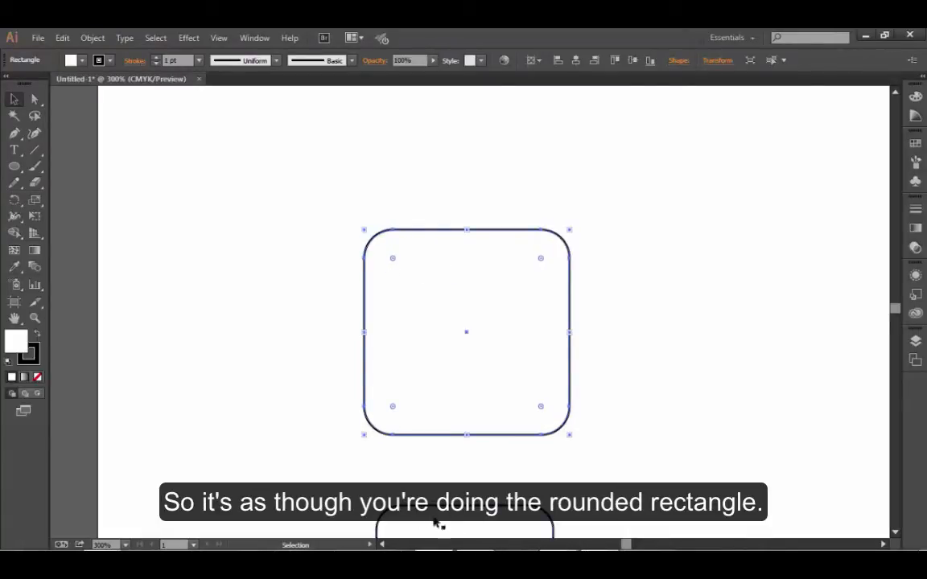
{"action": "left_click_drag", "start_coordinate": [393, 259], "coordinate": [334, 213]}
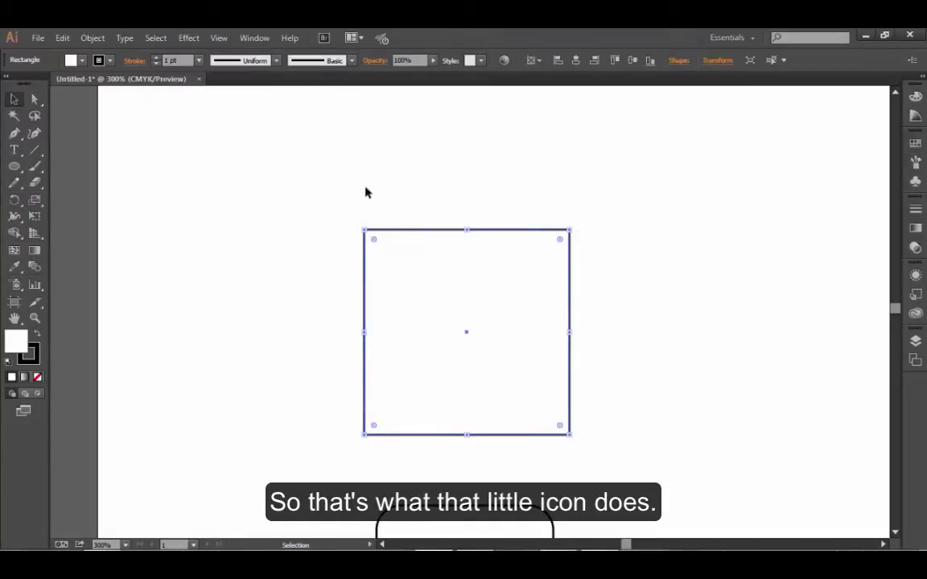
- Select the square, rounded square and circle in turn to examine the centre point of each shape
{"action": "left_click", "coordinate": [649, 331]}
{"action": "left_click_drag", "start_coordinate": [649, 331], "coordinate": [529, 275]}
{"action": "left_click", "coordinate": [378, 258]}
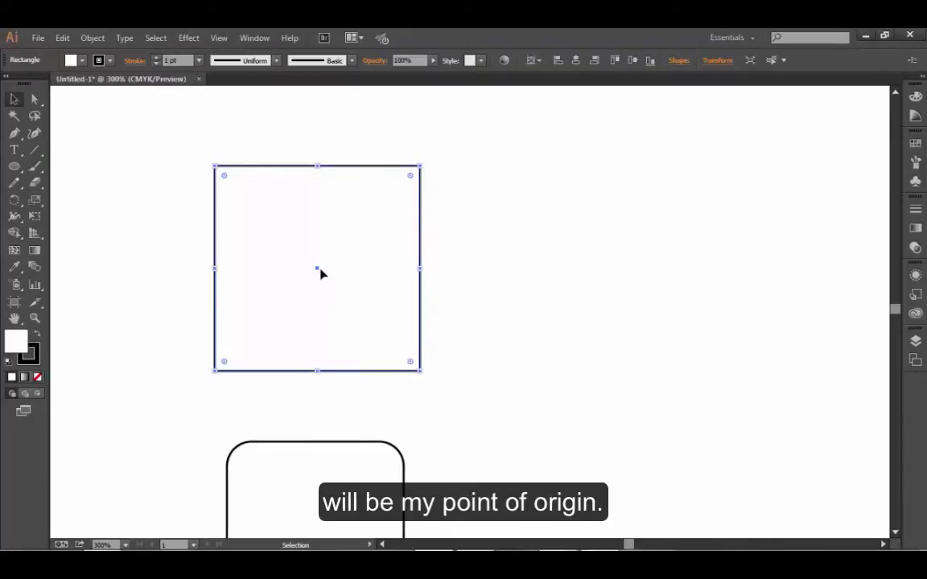
{"action": "scroll", "coordinate": [507, 372], "scroll_direction": "down", "scroll_amount": 3}
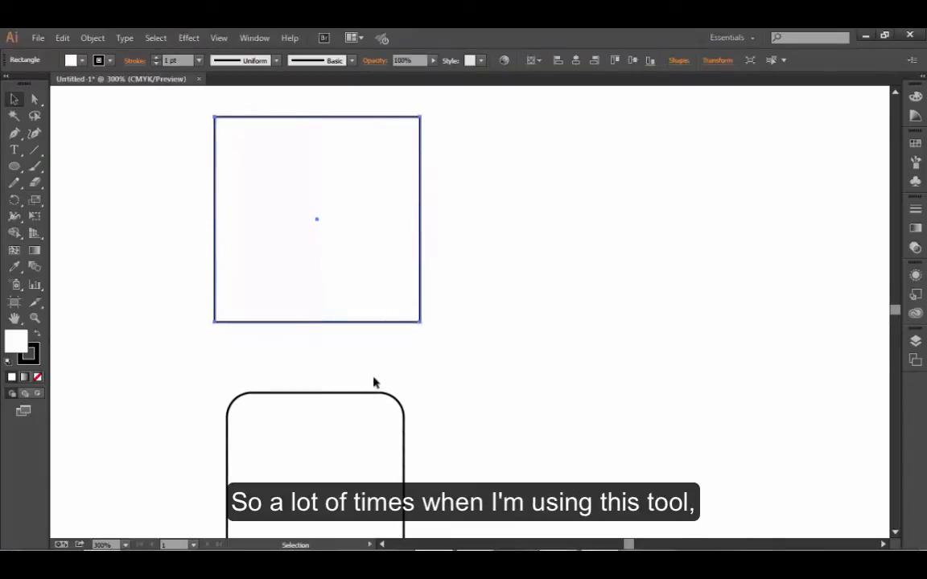
{"action": "left_click", "coordinate": [382, 396]}
{"action": "scroll", "coordinate": [463, 406], "scroll_direction": "down", "scroll_amount": 6}
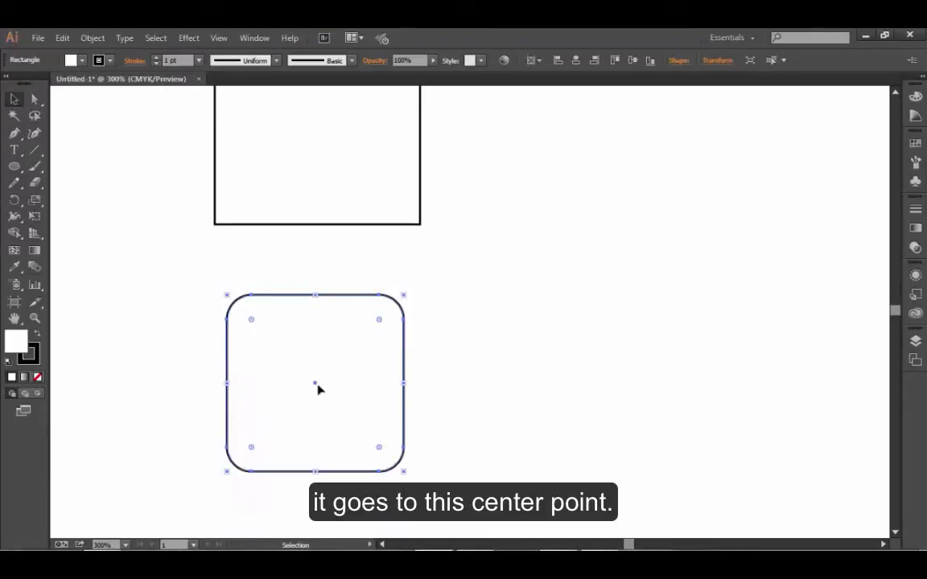
{"action": "scroll", "coordinate": [484, 406], "scroll_direction": "down", "scroll_amount": 10}
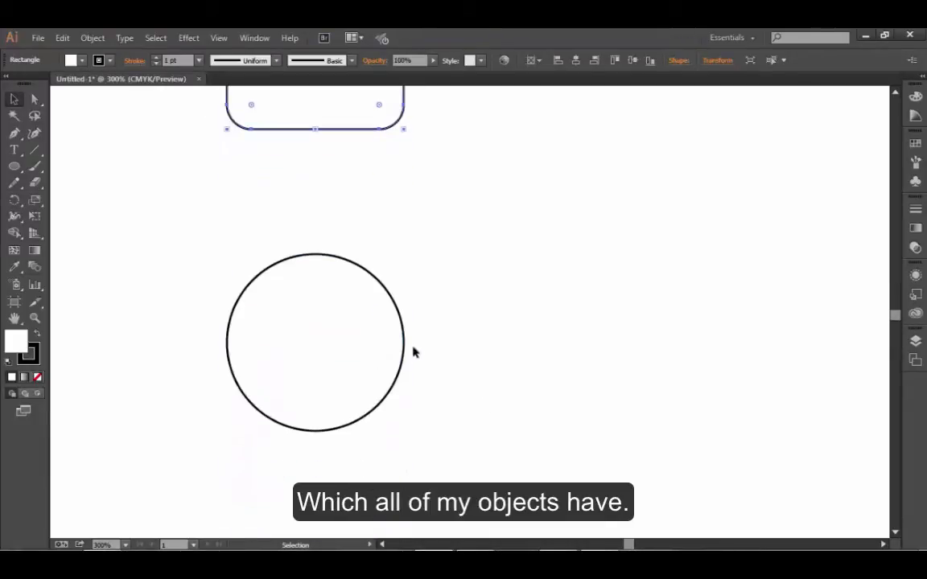
{"action": "left_click", "coordinate": [293, 335]}
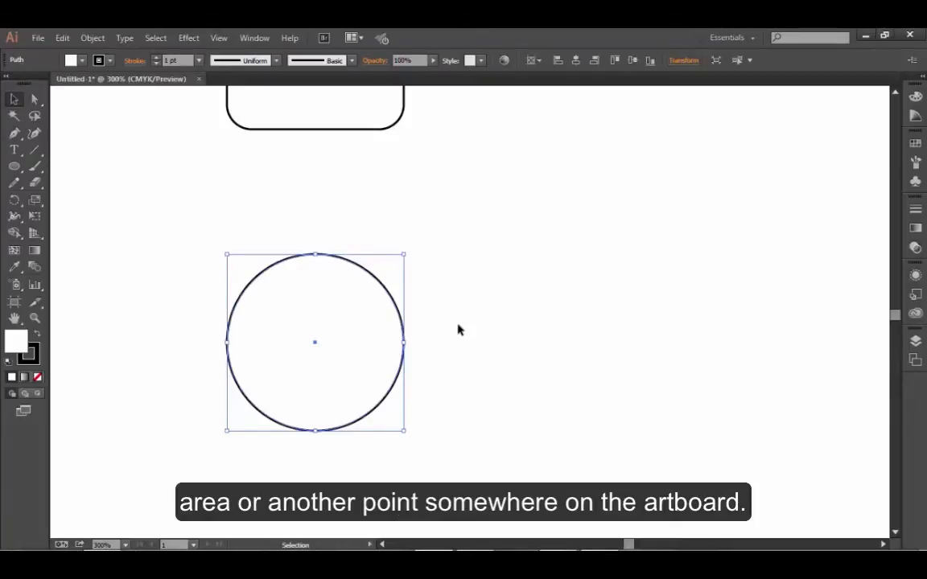
- Select the plain square and rotate it freehand about its centre point until it tilts slightly counter-clockwise
{"action": "scroll", "coordinate": [515, 339], "scroll_direction": "up", "scroll_amount": 5}
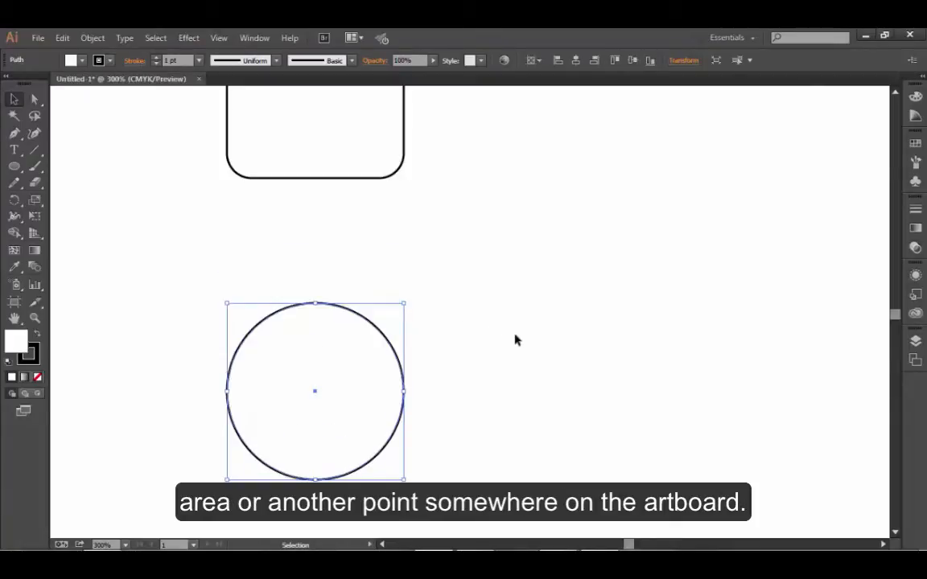
{"action": "scroll", "coordinate": [515, 340], "scroll_direction": "up", "scroll_amount": 6}
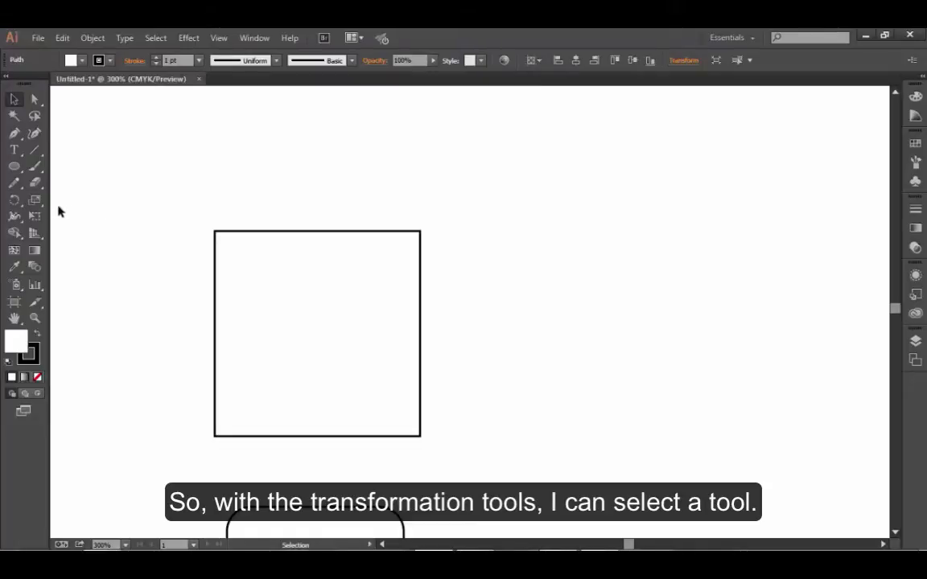
{"action": "left_click", "coordinate": [14, 202]}
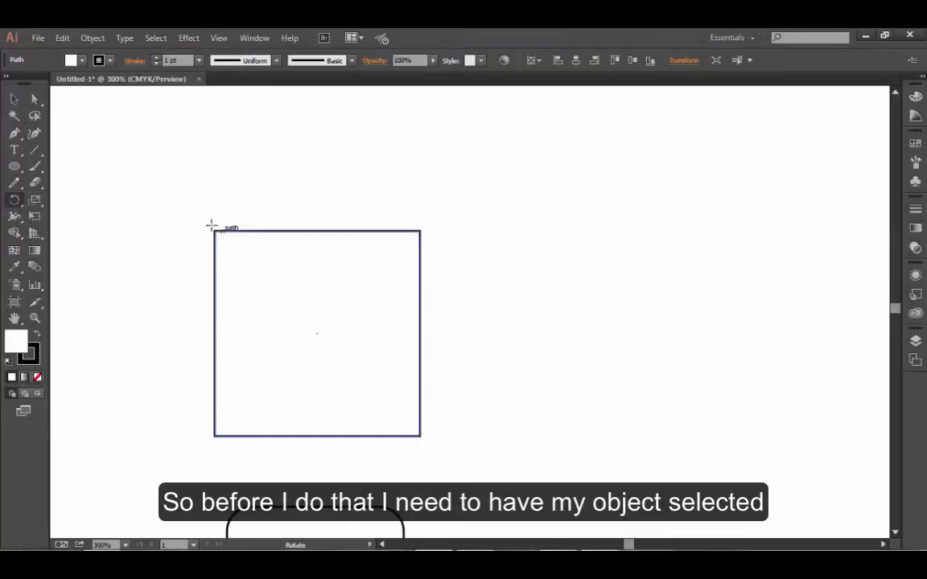
{"action": "left_click", "coordinate": [14, 98]}
{"action": "left_click_drag", "start_coordinate": [286, 212], "coordinate": [305, 239]}
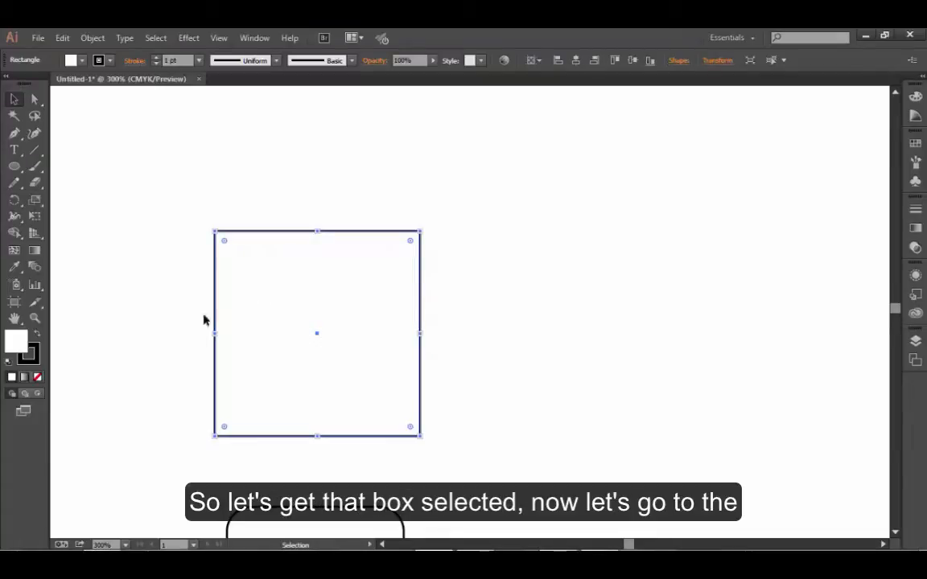
{"action": "left_click", "coordinate": [14, 202]}
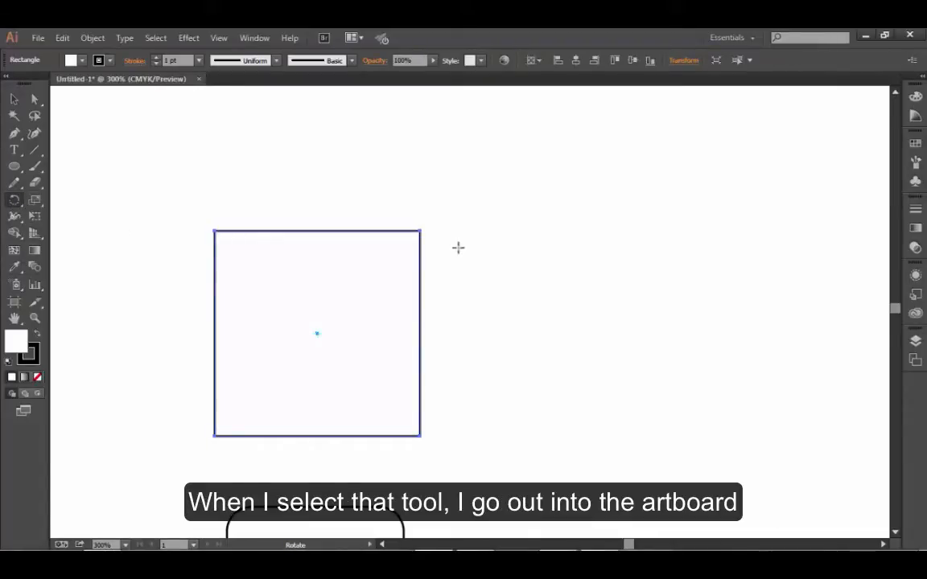
{"action": "left_click_drag", "start_coordinate": [435, 228], "coordinate": [395, 213]}
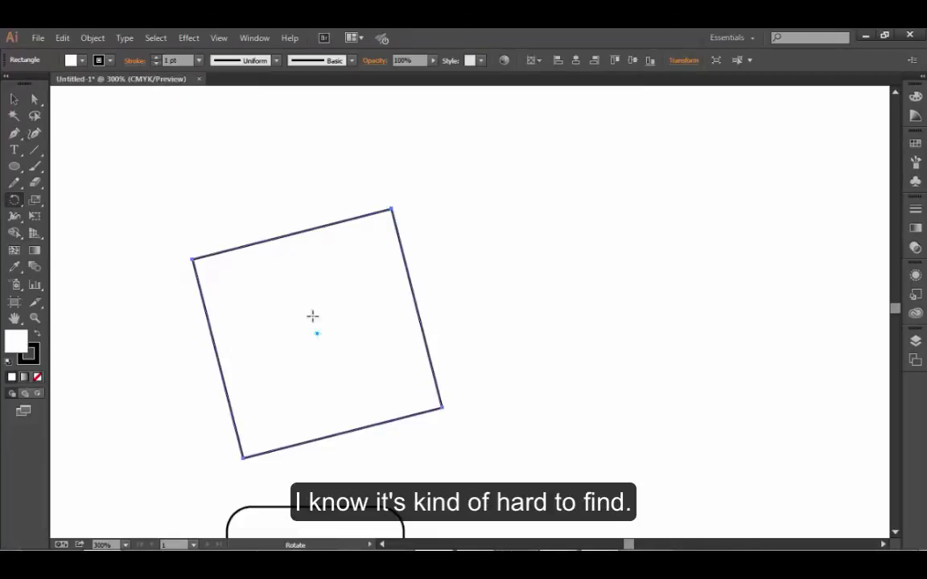
{"action": "left_click_drag", "start_coordinate": [403, 195], "coordinate": [466, 290]}
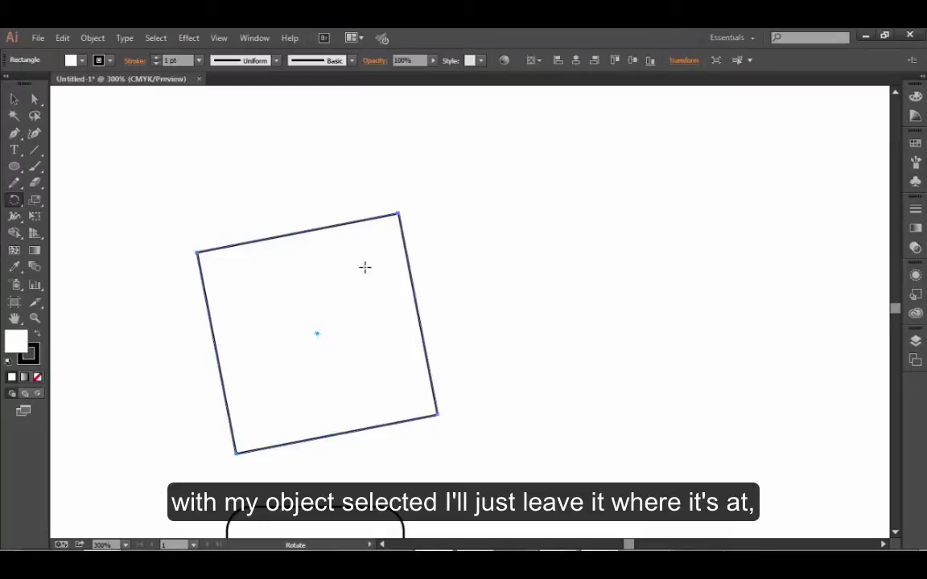
- Create a copy of the tilted square rotated 45° about its centre, with the preview turned on
{"action": "double_click", "coordinate": [15, 202]}
{"action": "left_click_drag", "start_coordinate": [90, 32], "coordinate": [180, 135]}
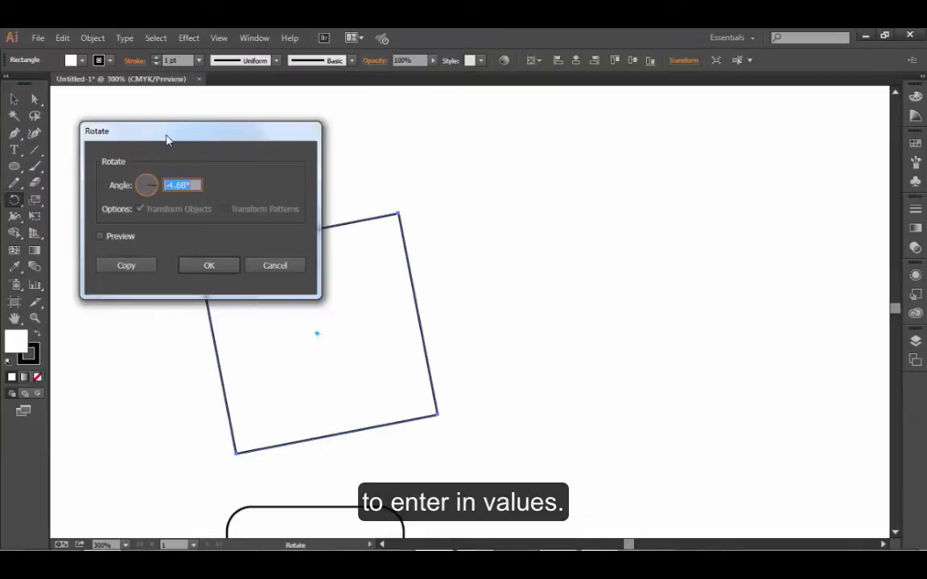
{"action": "left_click", "coordinate": [100, 236]}
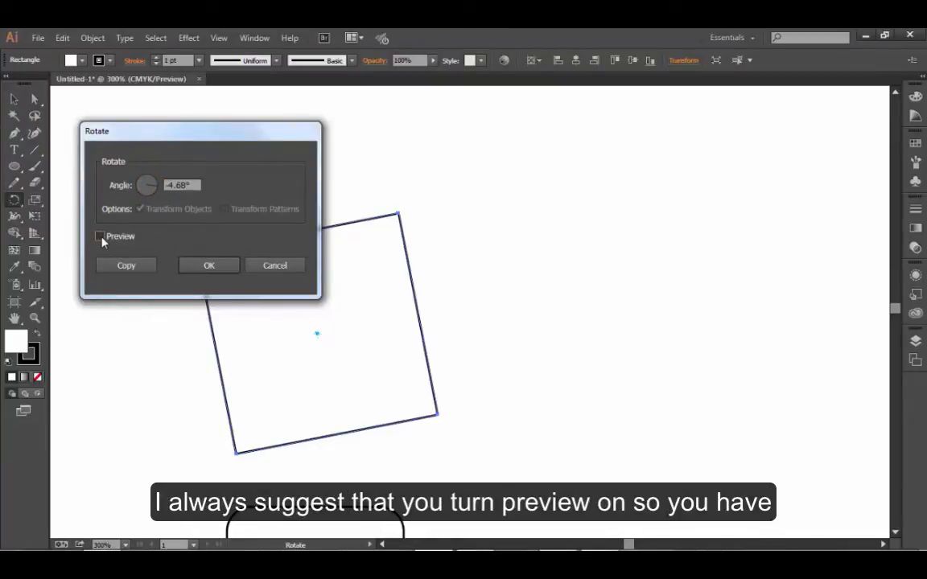
{"action": "left_click_drag", "start_coordinate": [160, 139], "coordinate": [528, 151]}
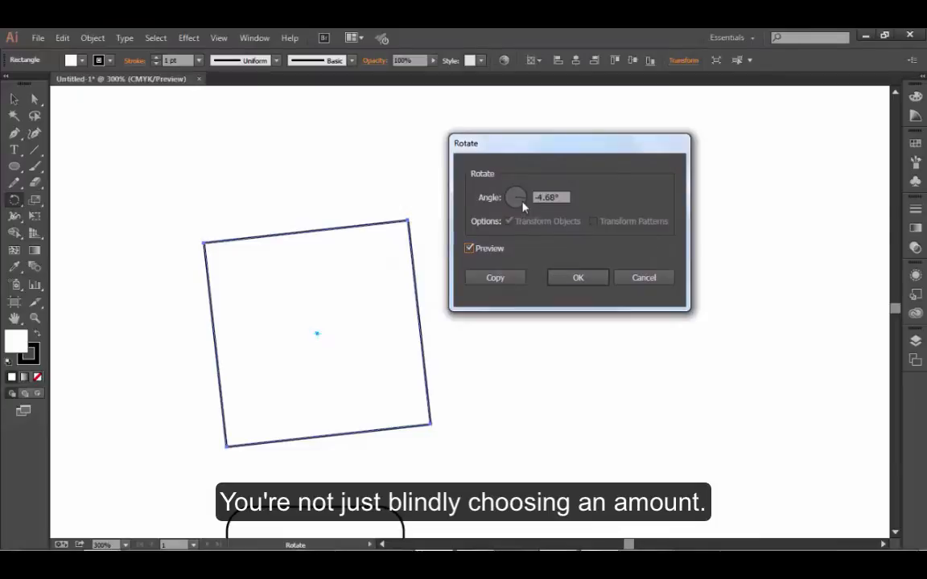
{"action": "mouse_move", "coordinate": [526, 201]}
{"action": "left_mouse_down"}
{"action": "mouse_move", "coordinate": [530, 191]}
{"action": "mouse_move", "coordinate": [518, 191]}
{"action": "mouse_move", "coordinate": [531, 203]}
{"action": "left_mouse_up"}
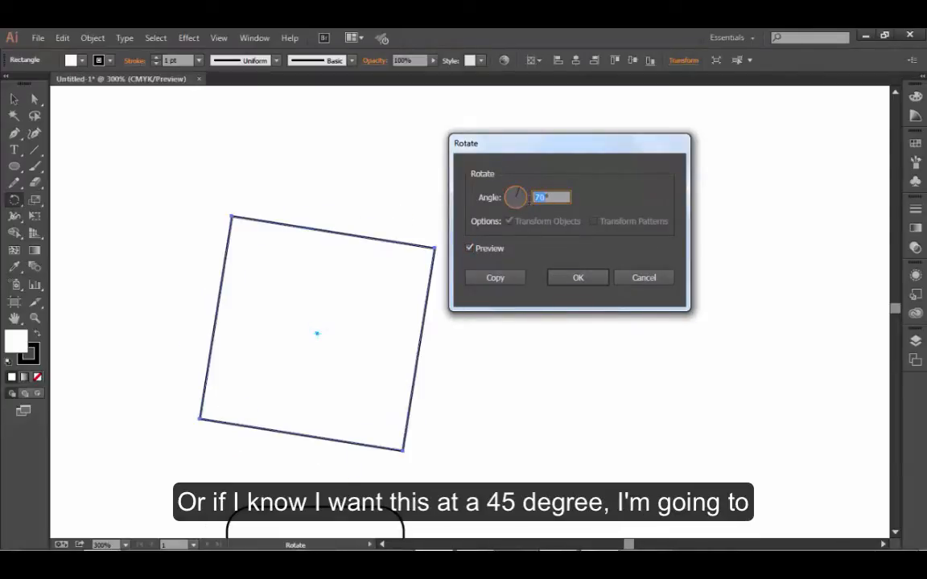
{"action": "type", "text": "45"}
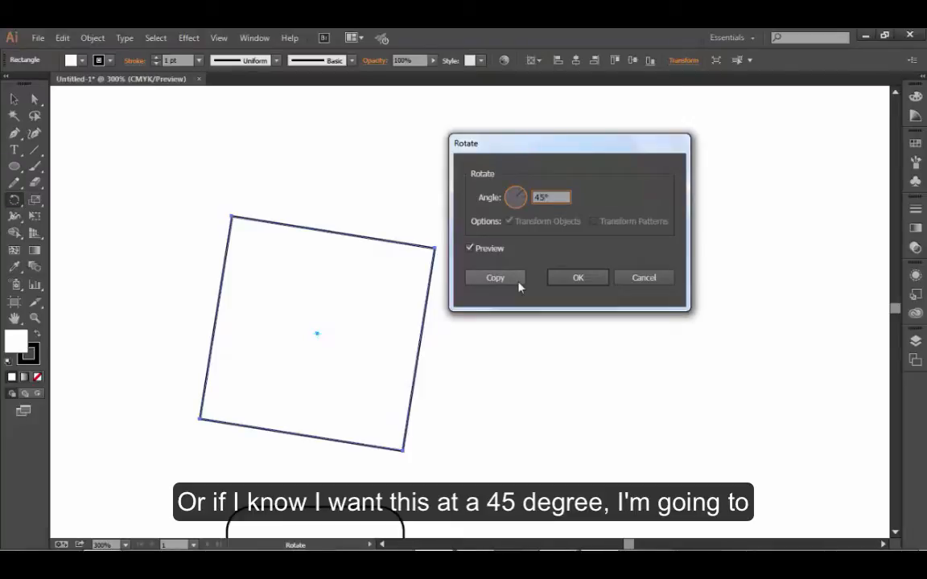
{"action": "key", "text": "Tab"}
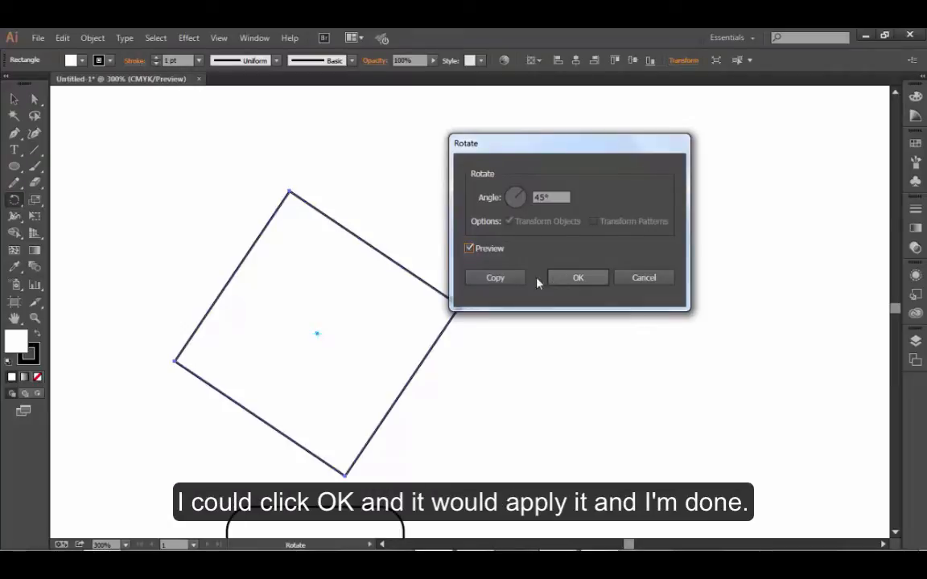
{"action": "left_click", "coordinate": [495, 278]}
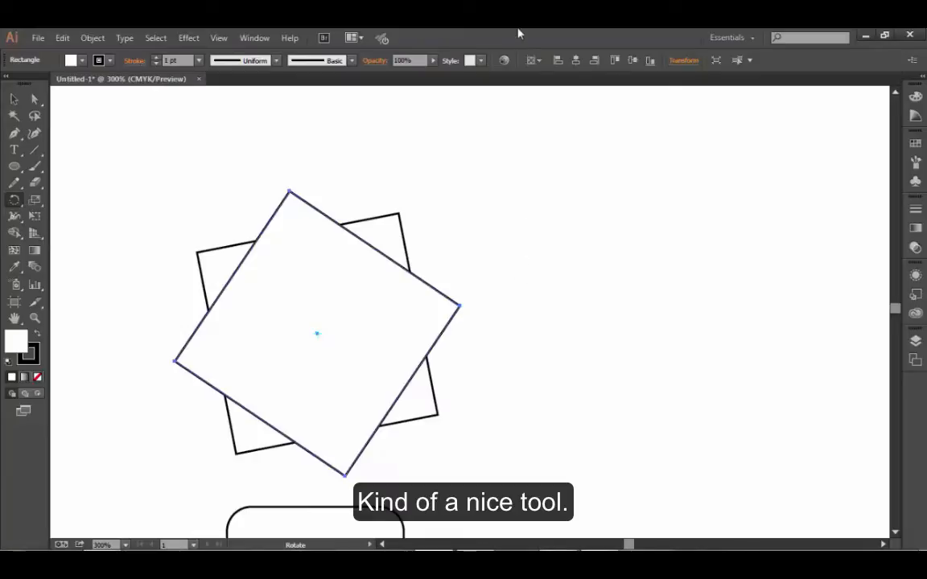
- Rotate the rounded square freehand slightly clockwise about a new point of origin set just inside its upper-left corner
{"action": "scroll", "coordinate": [532, 370], "scroll_direction": "down", "scroll_amount": 2}
{"action": "scroll", "coordinate": [533, 372], "scroll_direction": "down", "scroll_amount": 8}
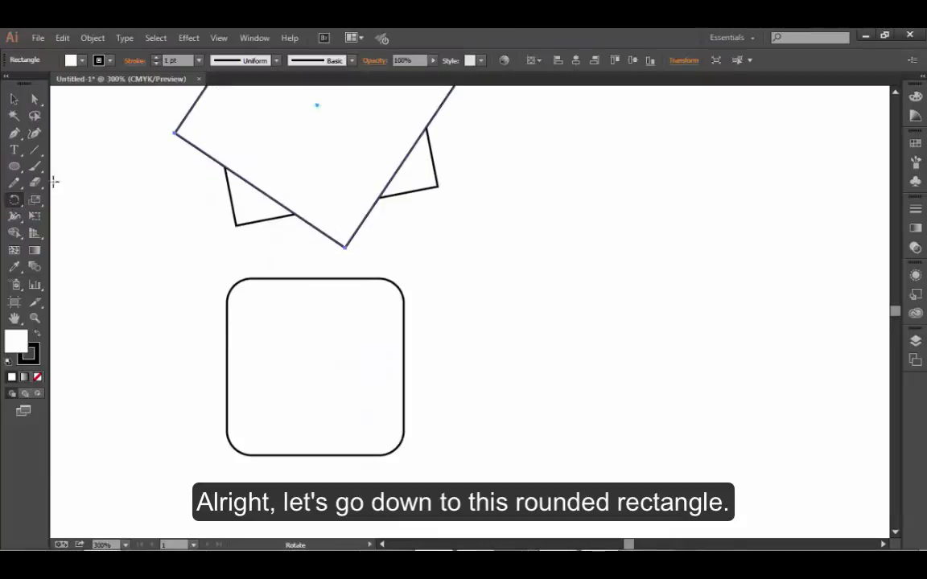
{"action": "left_click", "coordinate": [14, 98]}
{"action": "left_click_drag", "start_coordinate": [174, 265], "coordinate": [232, 326]}
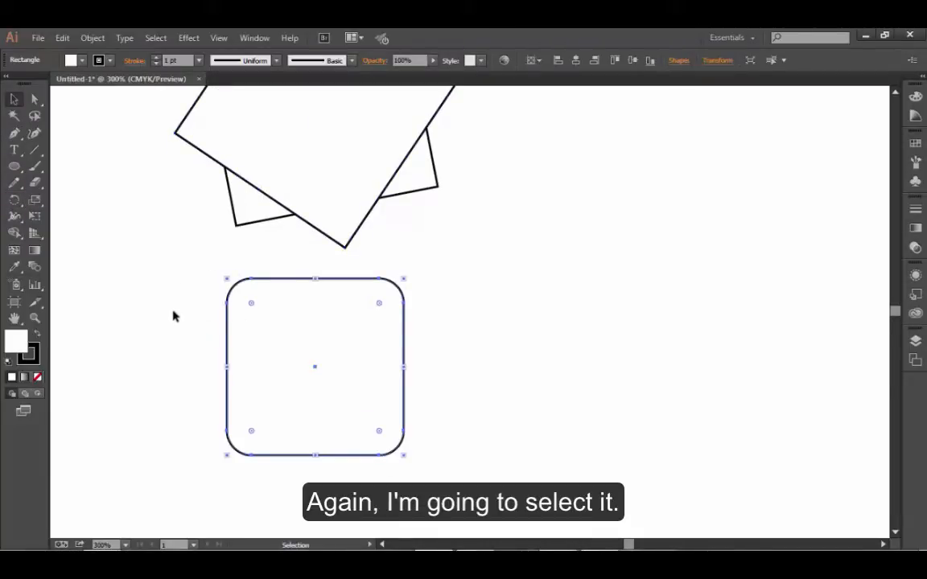
{"action": "left_click", "coordinate": [14, 201]}
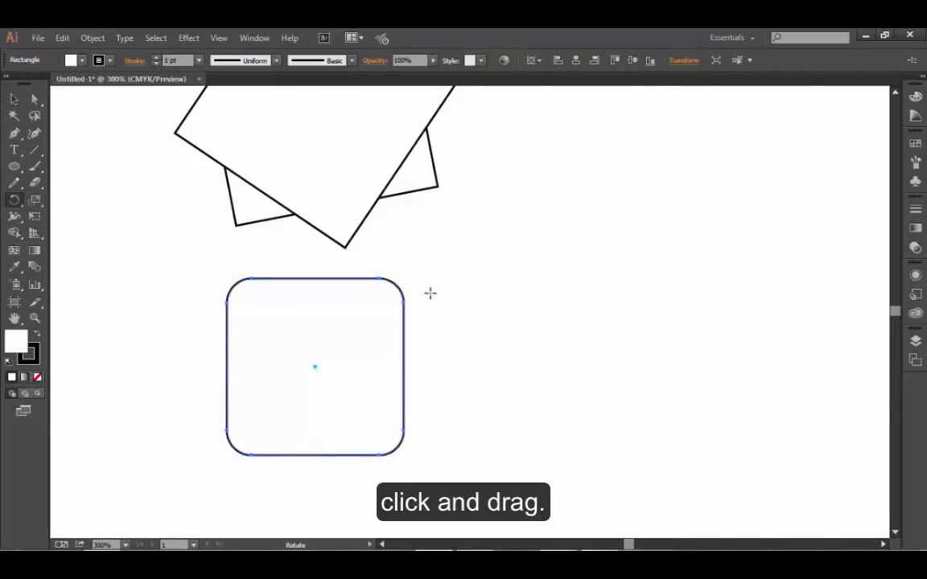
{"action": "left_click", "coordinate": [15, 201]}
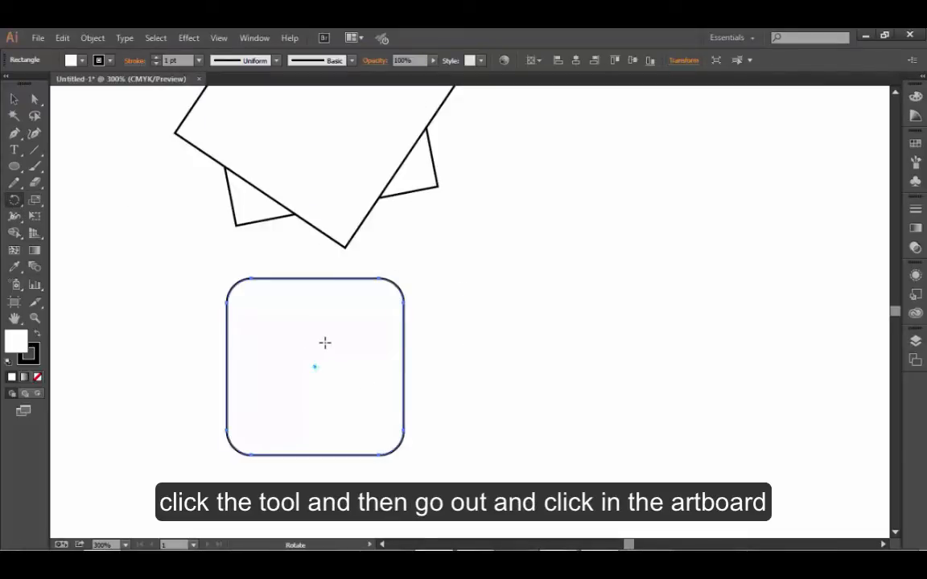
{"action": "left_click", "coordinate": [252, 304]}
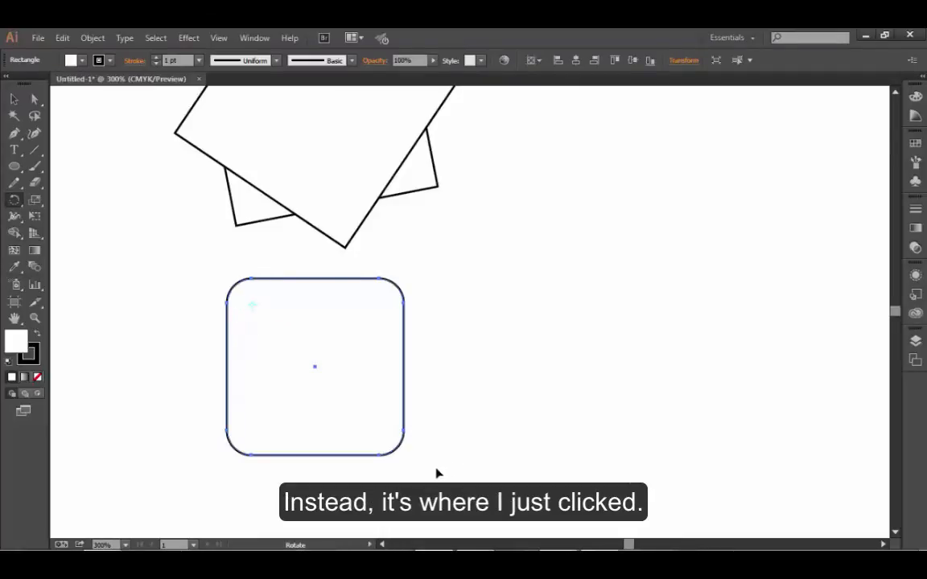
{"action": "left_click_drag", "start_coordinate": [436, 471], "coordinate": [439, 451]}
{"action": "left_click_drag", "start_coordinate": [387, 475], "coordinate": [230, 519]}
{"action": "left_click_drag", "start_coordinate": [156, 480], "coordinate": [263, 469]}
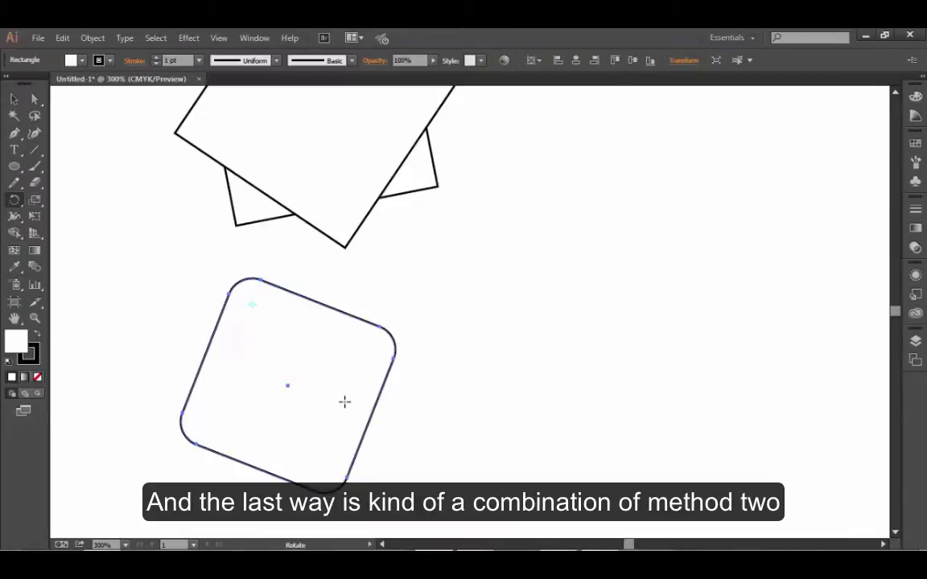
- Create a copy of the rounded square rotated 58° about an origin placed on the empty artboard beyond its upper-right corner
{"action": "left_click", "coordinate": [13, 202]}
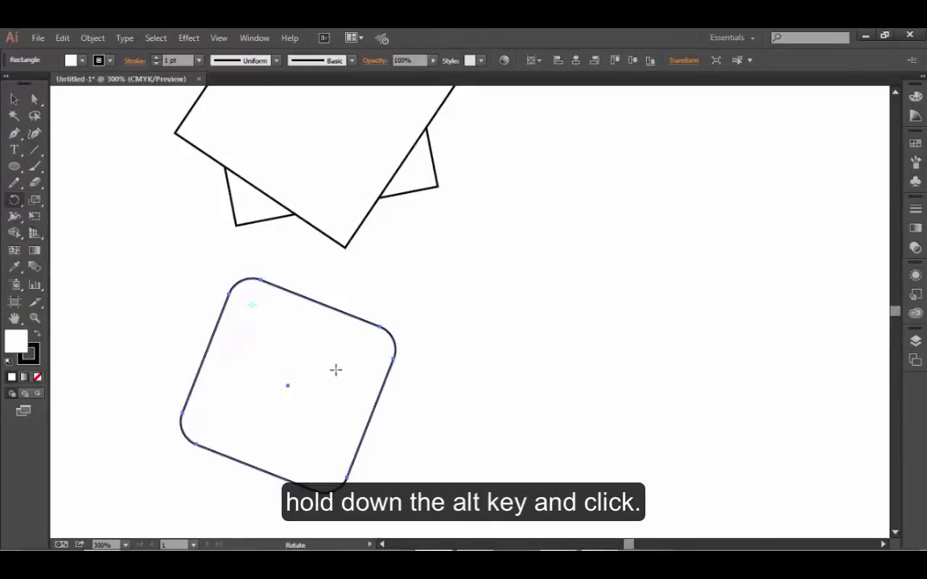
{"action": "left_click", "coordinate": [448, 314], "text": "alt"}
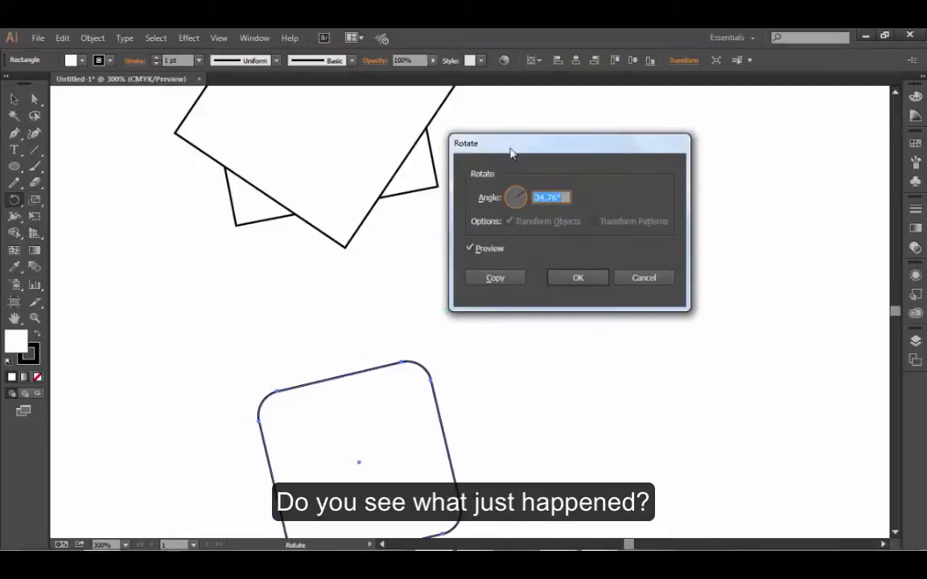
{"action": "left_click_drag", "start_coordinate": [520, 148], "coordinate": [550, 142]}
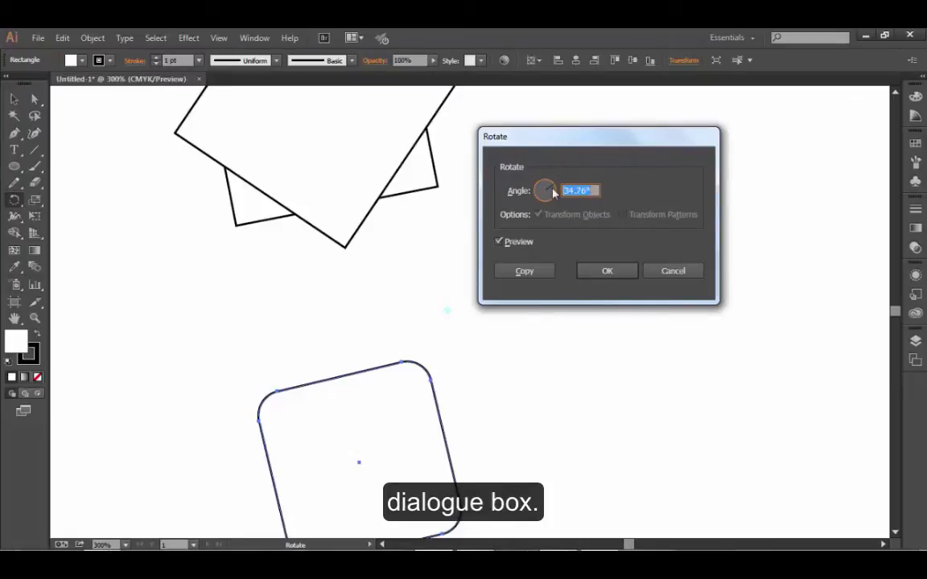
{"action": "left_click_drag", "start_coordinate": [553, 191], "coordinate": [537, 189]}
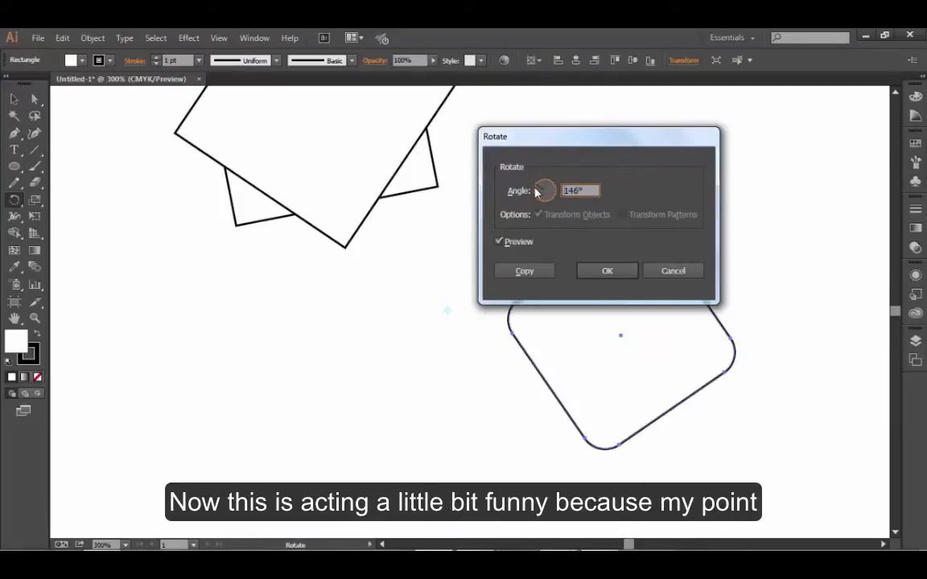
{"action": "left_click_drag", "start_coordinate": [538, 190], "coordinate": [545, 187]}
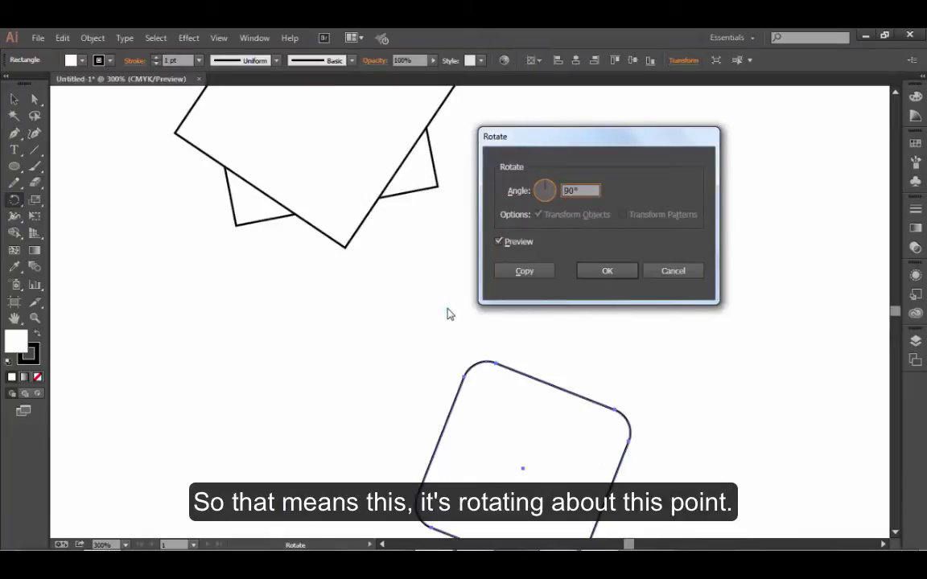
{"action": "left_click_drag", "start_coordinate": [581, 141], "coordinate": [671, 132]}
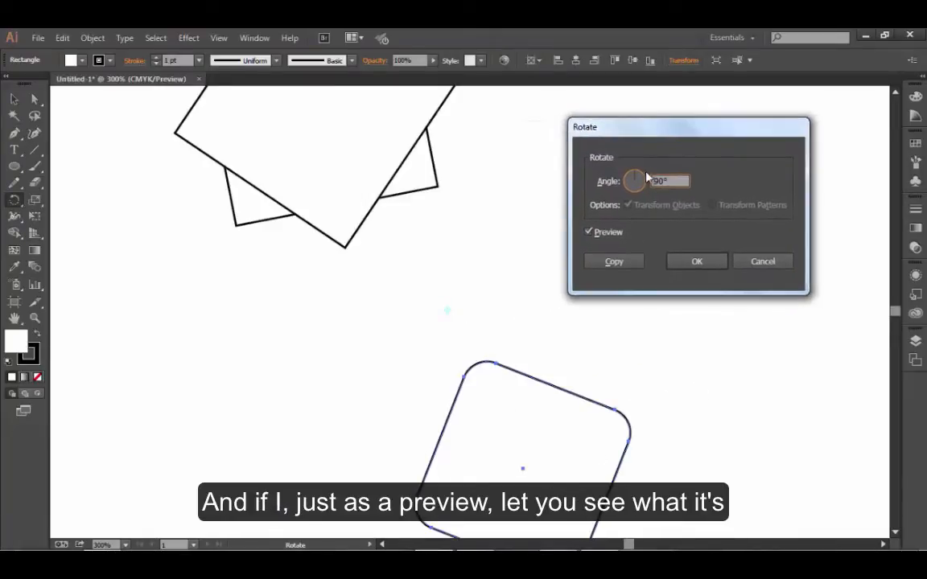
{"action": "mouse_move", "coordinate": [627, 182]}
{"action": "left_mouse_down"}
{"action": "mouse_move", "coordinate": [639, 194]}
{"action": "mouse_move", "coordinate": [643, 179]}
{"action": "left_mouse_up"}
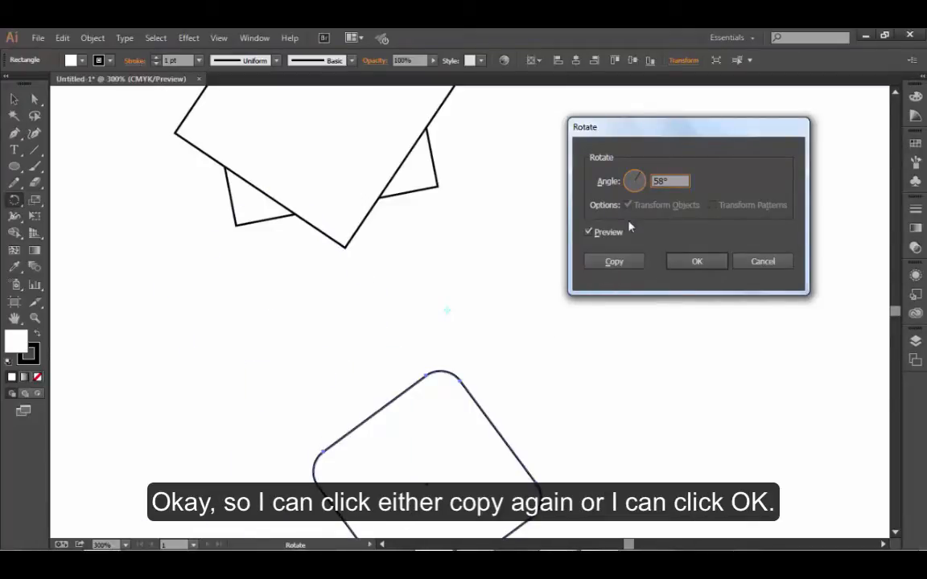
{"action": "left_click", "coordinate": [629, 263]}
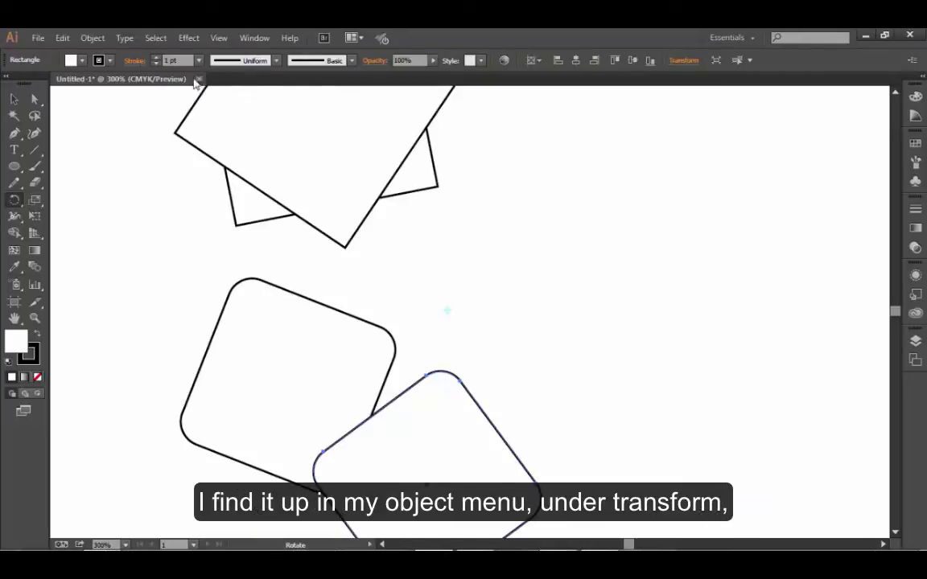
- Repeat the rotated copy with Transform Again until overlapping rounded squares circle the origin point several times
{"action": "left_click", "coordinate": [100, 40]}
{"action": "mouse_move", "coordinate": [113, 63]}
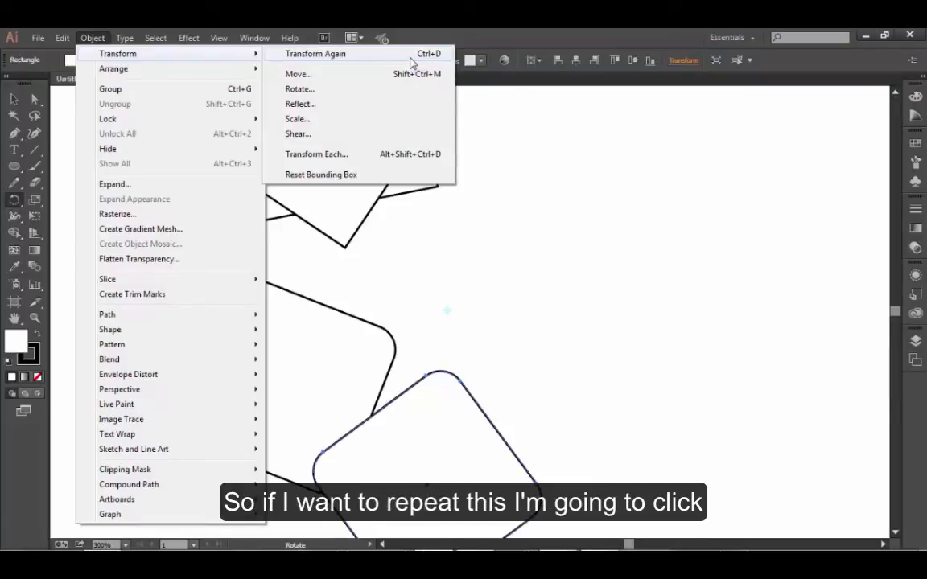
{"action": "left_click", "coordinate": [410, 57]}
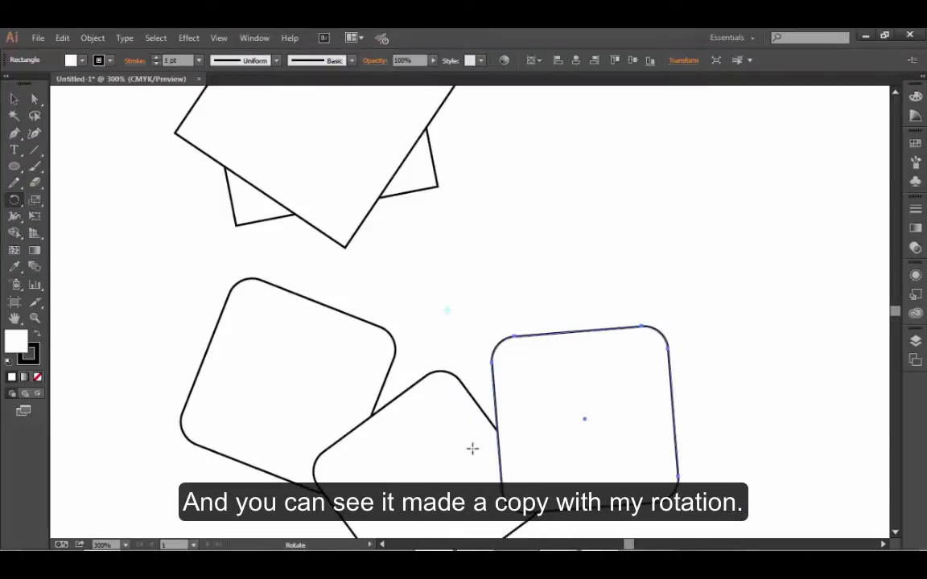
{"action": "key", "text": "ctrl+d"}
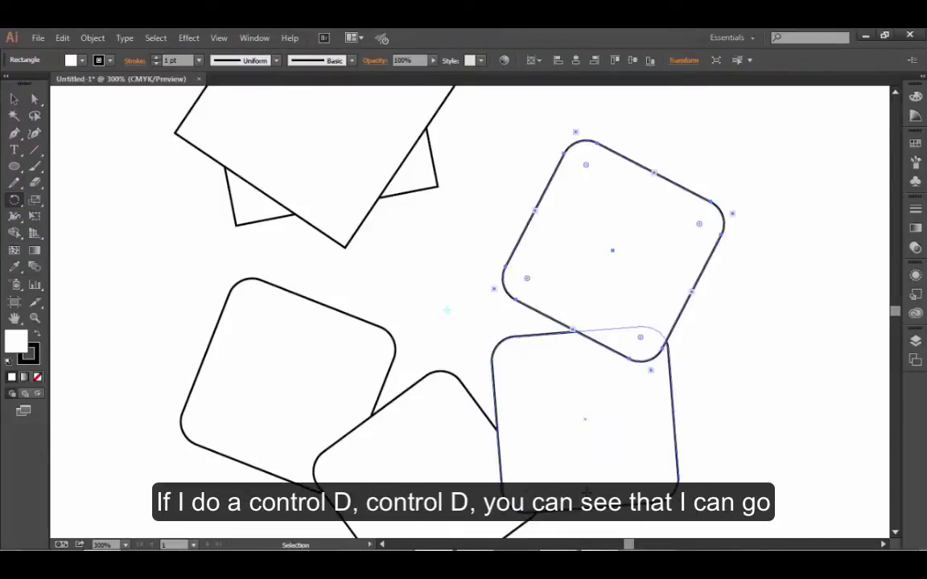
{"action": "key", "text": "ctrl+d"}
{"action": "key", "text": "ctrl+d"}
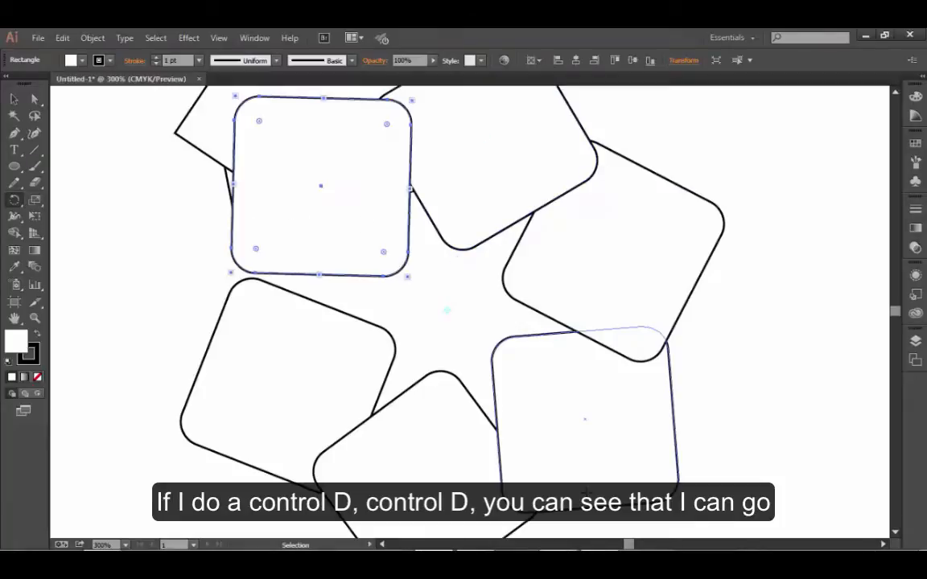
{"action": "key", "text": "ctrl+d"}
{"action": "key", "text": "ctrl+d"}
{"action": "key", "text": "ctrl+d"}
{"action": "key", "text": "ctrl+d"}
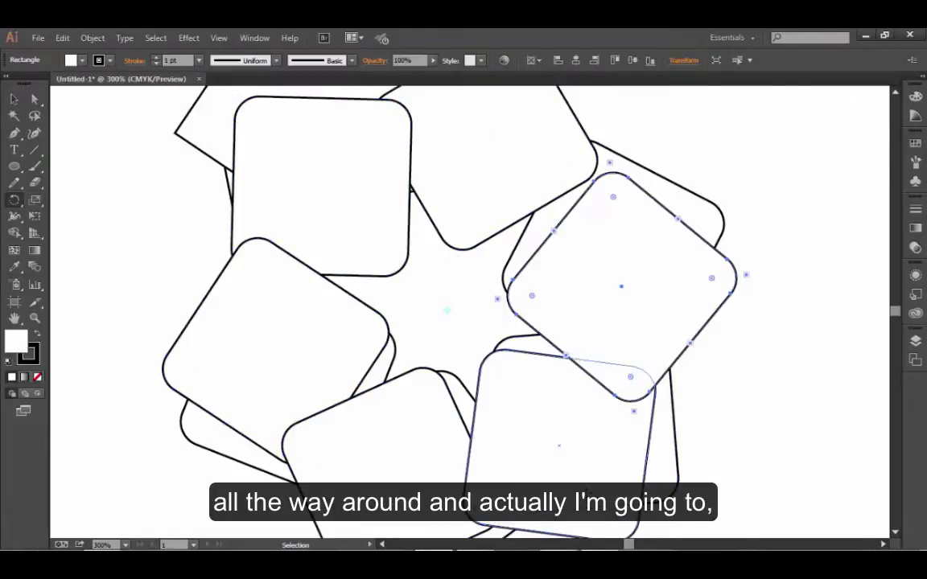
{"action": "key", "text": "ctrl+d"}
{"action": "key", "text": "ctrl+d"}
{"action": "key", "text": "ctrl+d"}
{"action": "key", "text": "ctrl+d"}
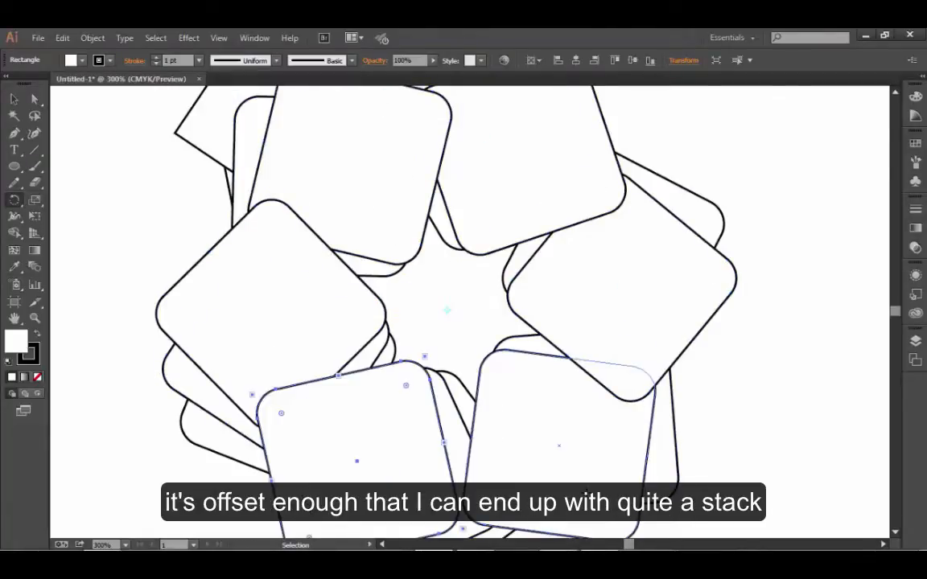
{"action": "key", "text": "ctrl+d"}
{"action": "key", "text": "ctrl+d"}
- Add seven more rotated copies of the rounded square around the same origin point with Transform Again
{"action": "key", "text": "ctrl+d"}
{"action": "key", "text": "ctrl+d"}
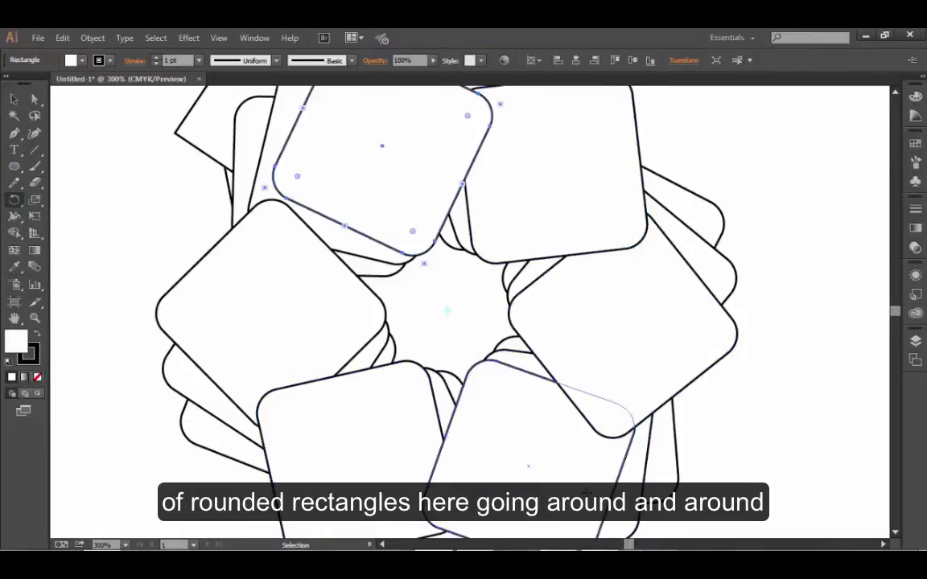
{"action": "key", "text": "ctrl+d"}
{"action": "key", "text": "ctrl+d"}
{"action": "key", "text": "ctrl+d"}
{"action": "key", "text": "ctrl+d"}
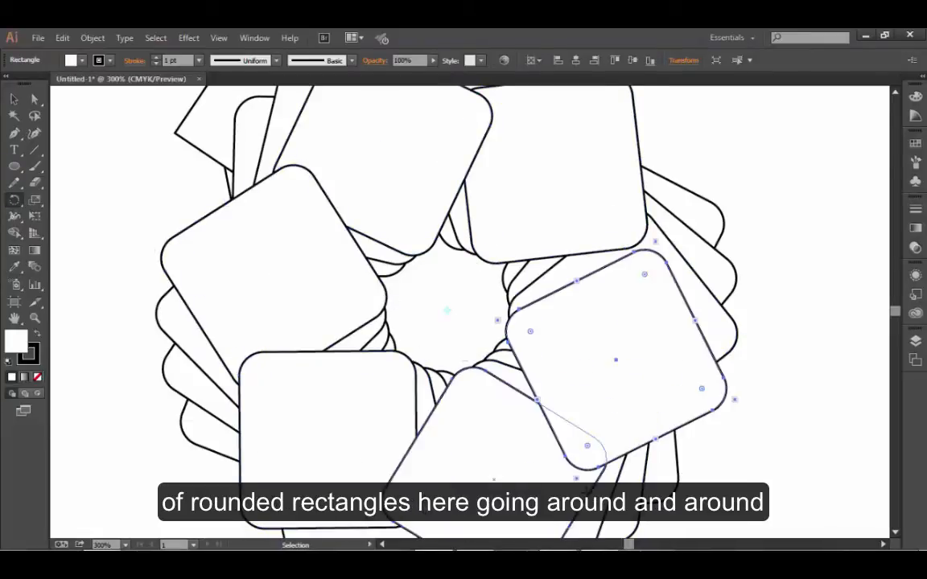
{"action": "key", "text": "ctrl+d"}
{"action": "key", "text": "ctrl+d"}
{"action": "key", "text": "ctrl+d"}
{"action": "key", "text": "ctrl+d"}
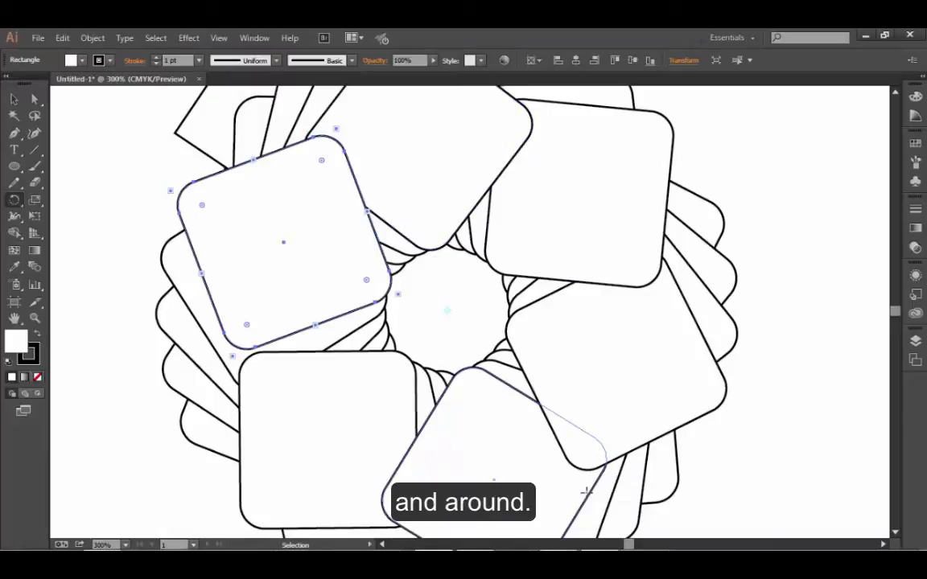
{"action": "key", "text": "ctrl+d"}
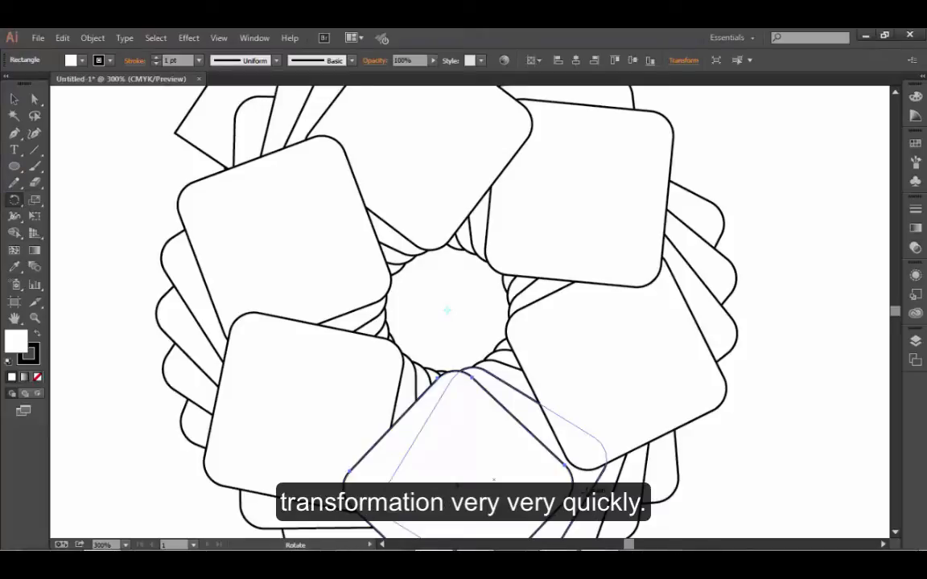
- Clear the artboard by deleting the whole pattern of rotated squares and the unused circle below it
{"action": "left_click", "coordinate": [178, 382], "text": "ctrl+alt"}
{"action": "left_click_drag", "start_coordinate": [366, 352], "coordinate": [191, 395]}
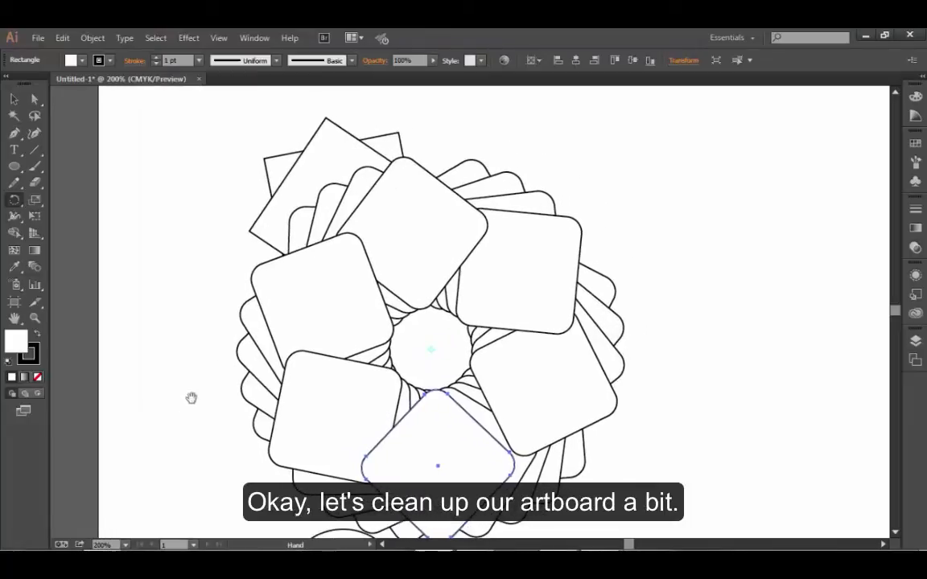
{"action": "left_click", "coordinate": [14, 98]}
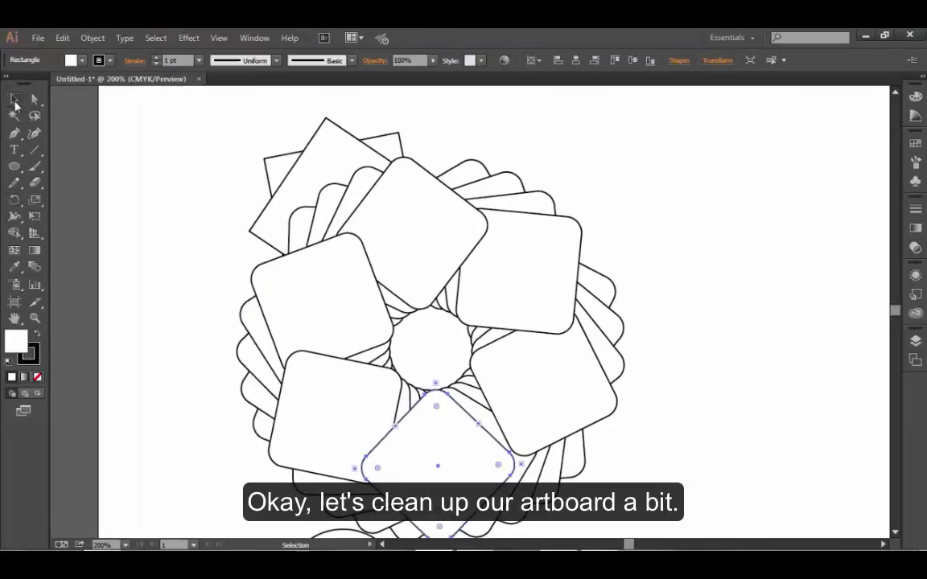
{"action": "left_click_drag", "start_coordinate": [334, 322], "coordinate": [676, 501]}
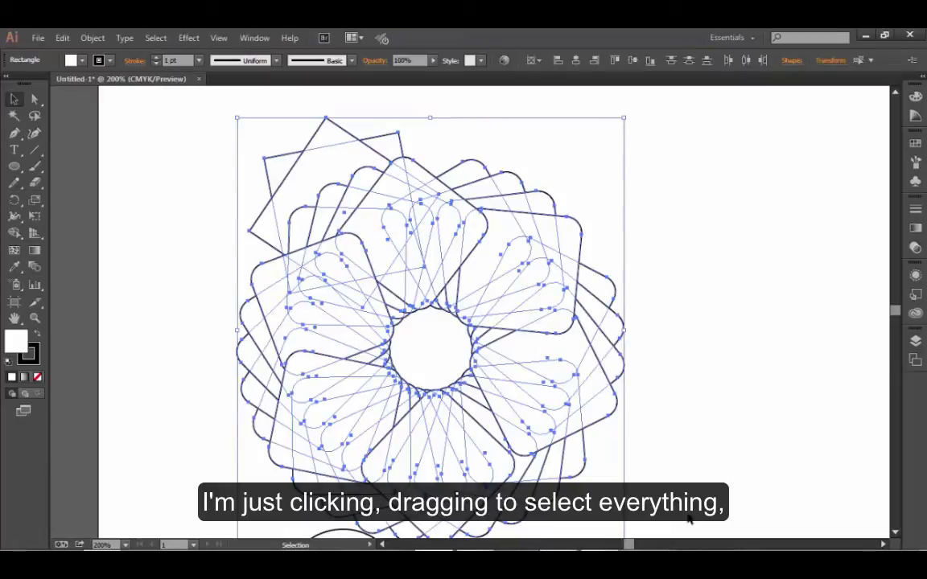
{"action": "key", "text": "Delete"}
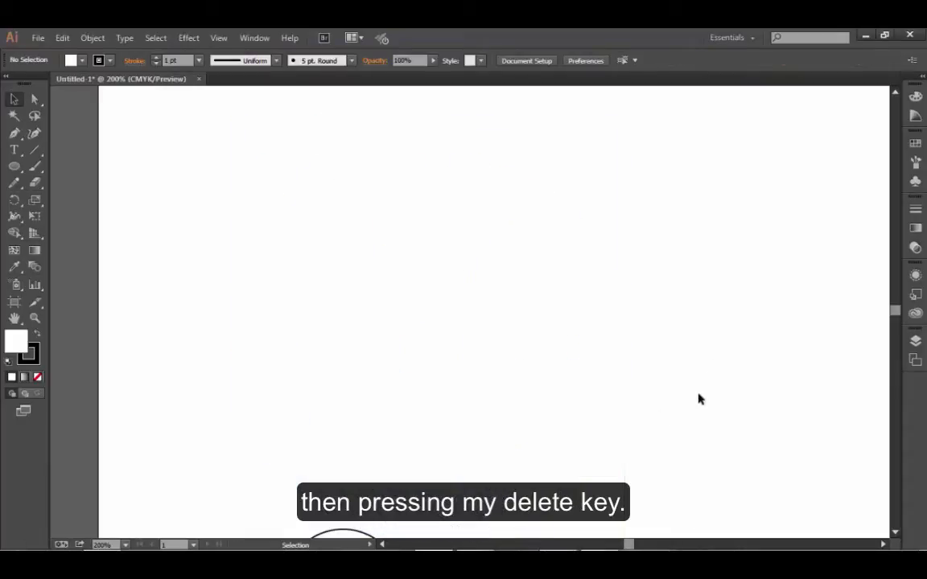
{"action": "scroll", "coordinate": [335, 461], "scroll_direction": "down", "scroll_amount": 5}
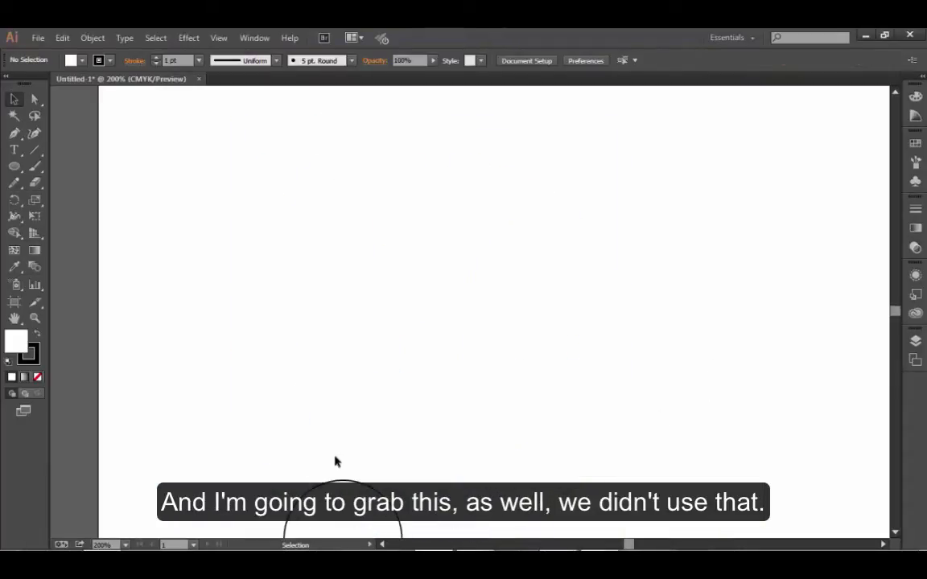
{"action": "left_click_drag", "start_coordinate": [272, 316], "coordinate": [396, 415]}
{"action": "key", "text": "Delete"}
{"action": "scroll", "coordinate": [405, 414], "scroll_direction": "up", "scroll_amount": 2}
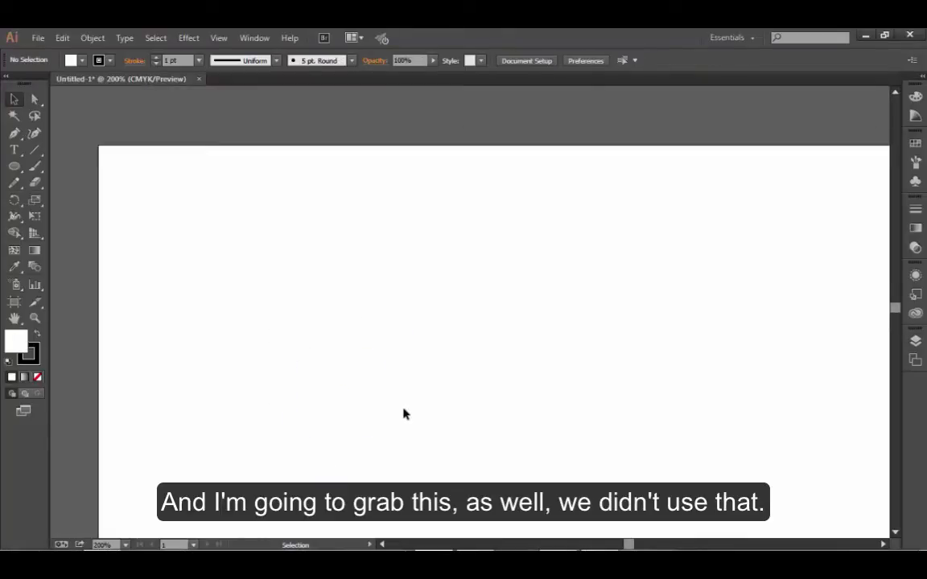
- Draw a small square near the upper-left corner of the empty artboard
{"action": "scroll", "coordinate": [405, 414], "scroll_direction": "down", "scroll_amount": 1}
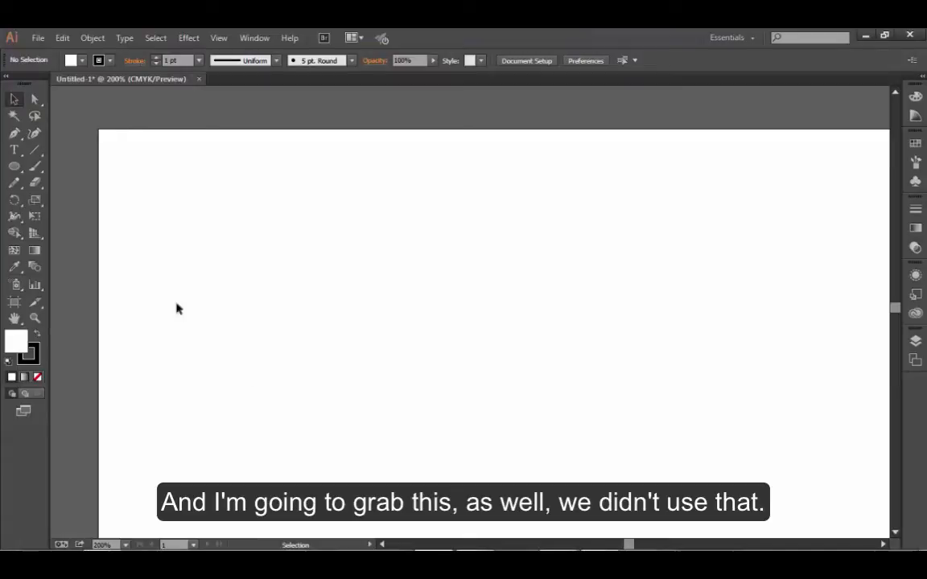
{"action": "left_click_drag", "start_coordinate": [14, 165], "coordinate": [64, 163]}
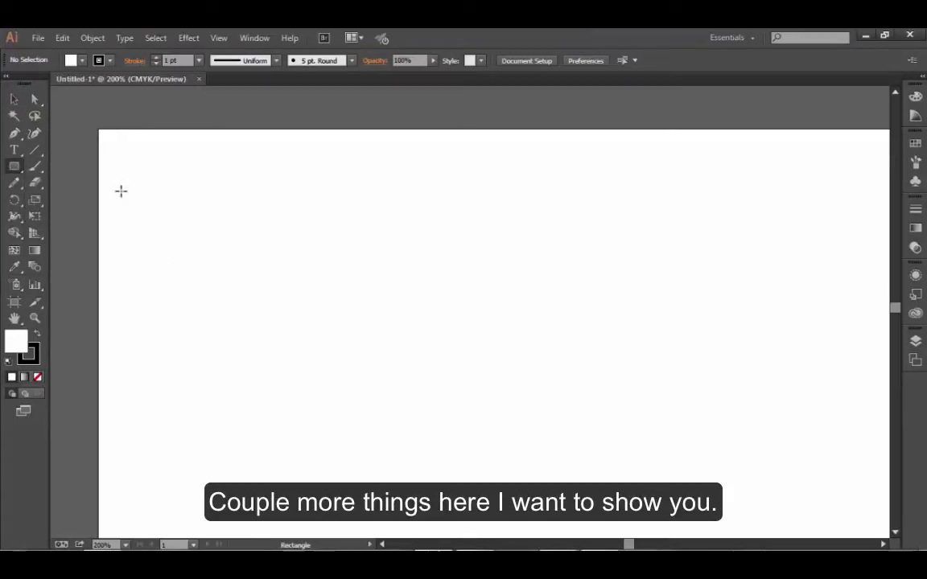
{"action": "left_click_drag", "start_coordinate": [176, 198], "coordinate": [259, 282]}
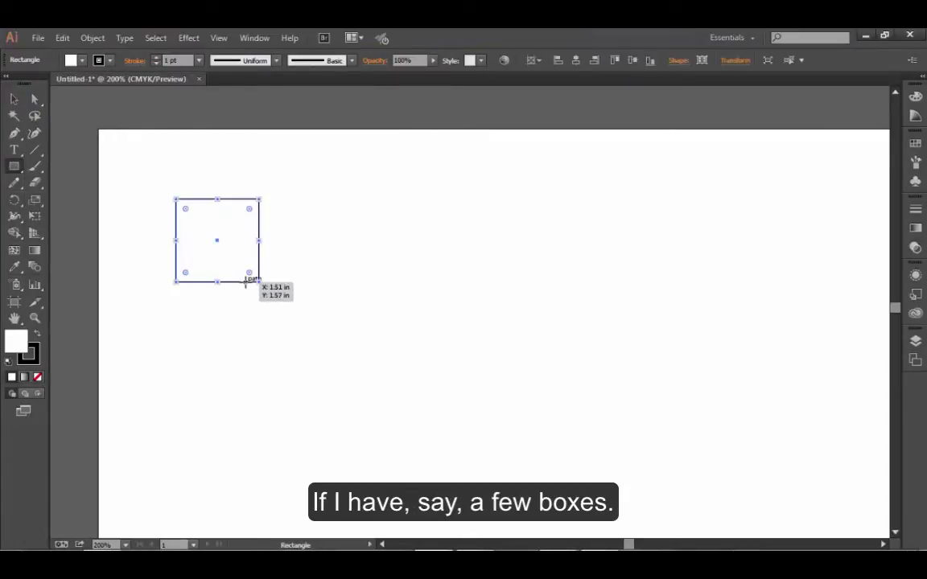
- Duplicate the square twice to its right so that three squares stand aligned in a row, and deselect them
{"action": "left_click", "coordinate": [13, 99]}
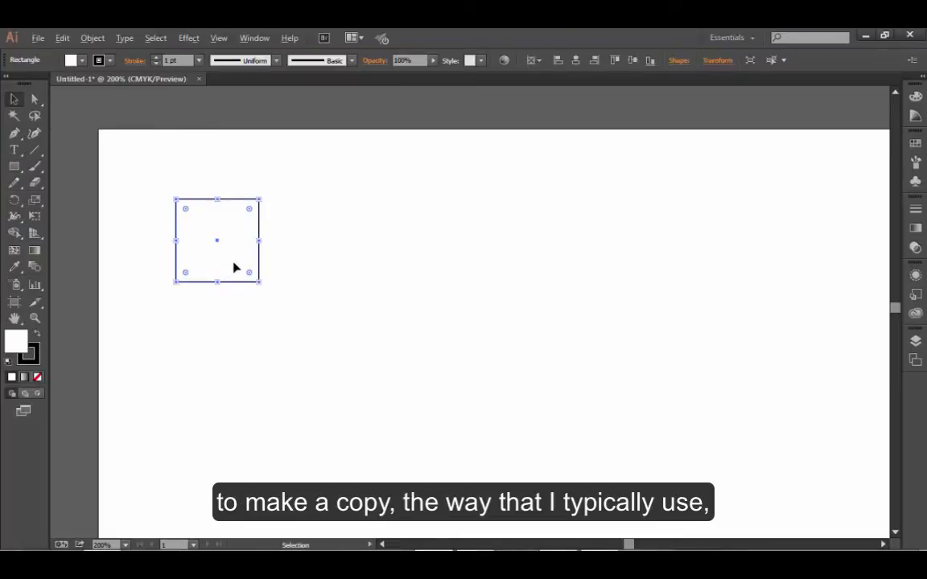
{"action": "key", "text": "alt"}
{"action": "key", "text": "alt"}
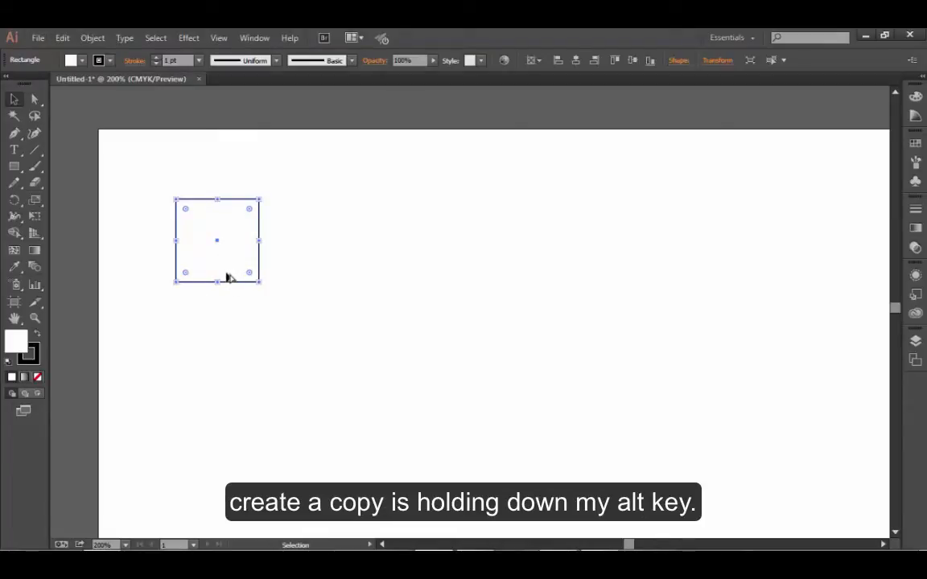
{"action": "left_click_drag", "start_coordinate": [226, 277], "coordinate": [331, 281]}
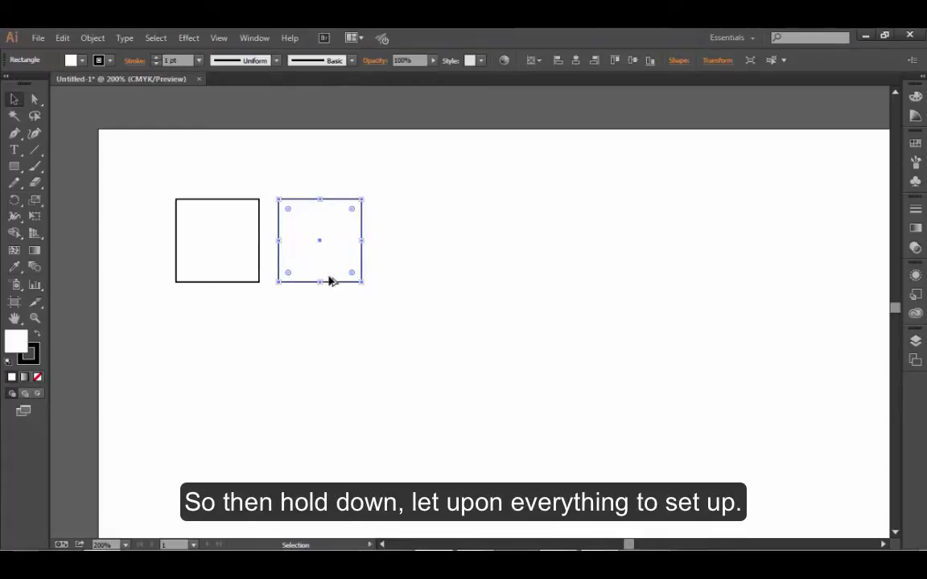
{"action": "key", "text": "alt"}
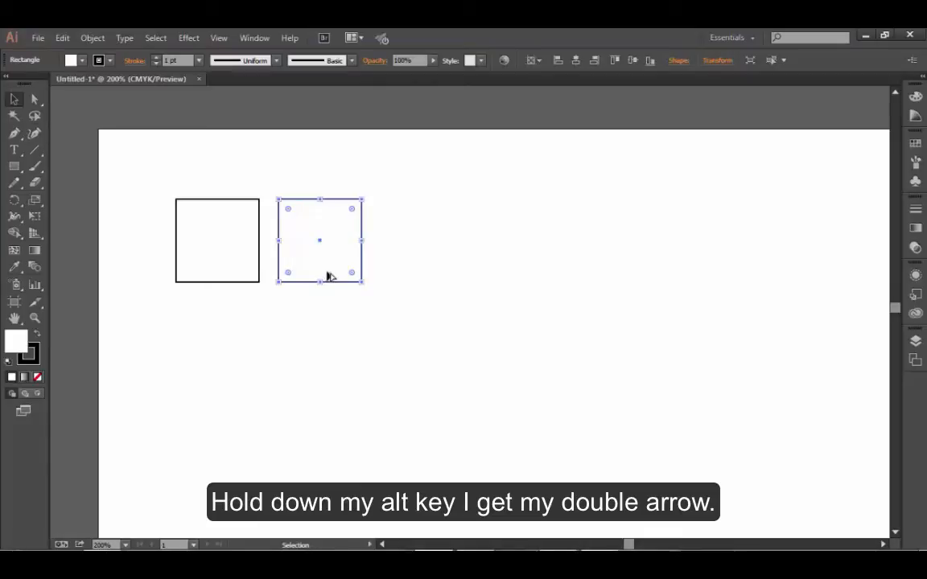
{"action": "left_click_drag", "start_coordinate": [327, 275], "coordinate": [436, 282]}
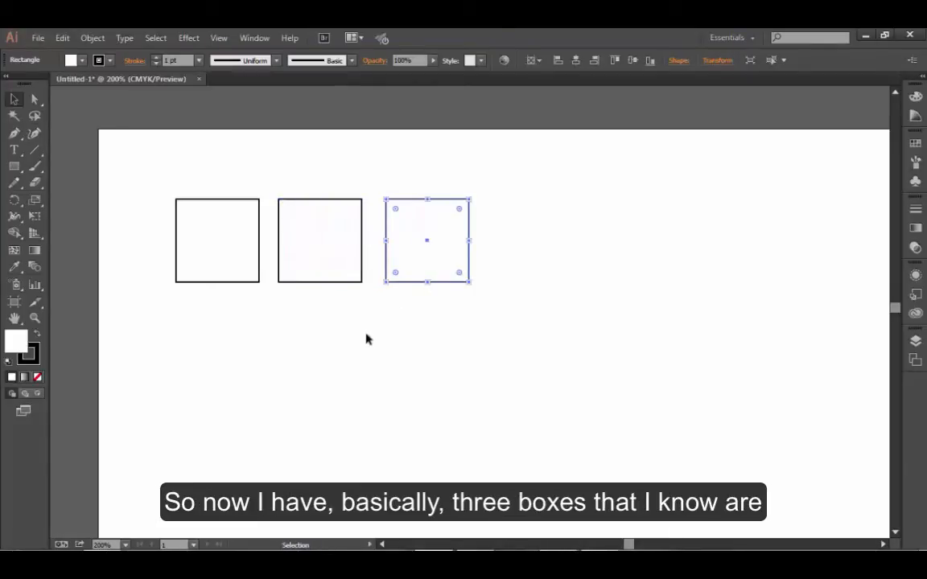
{"action": "left_click", "coordinate": [281, 411]}
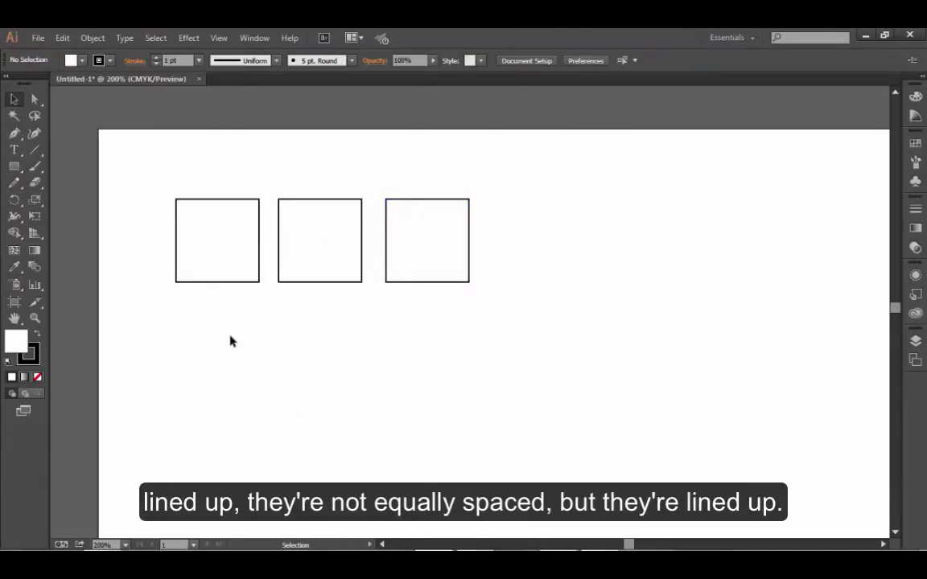
- Rotate the three squares together by 45° about their common centre with the Rotate tool
{"action": "left_click_drag", "start_coordinate": [153, 179], "coordinate": [507, 251]}
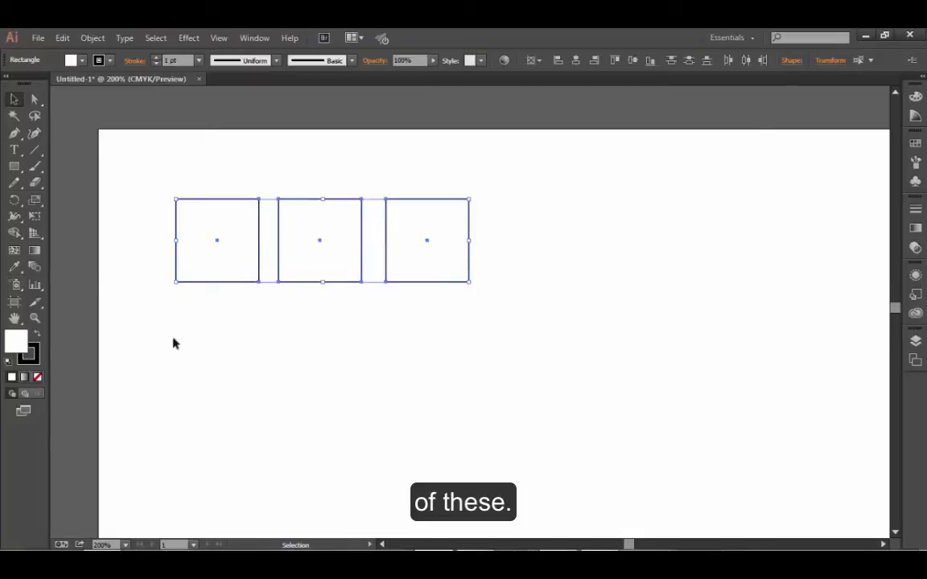
{"action": "double_click", "coordinate": [14, 201]}
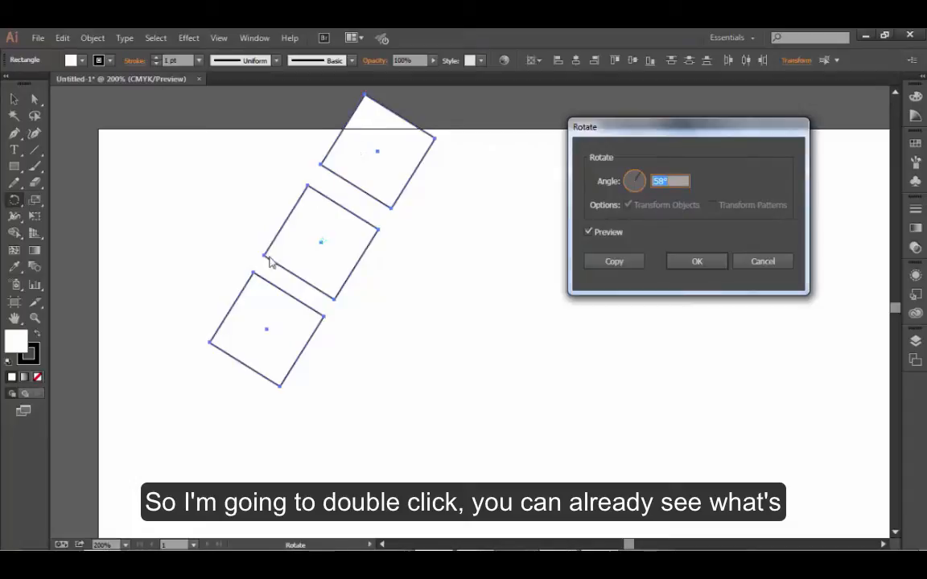
{"action": "type", "text": "45"}
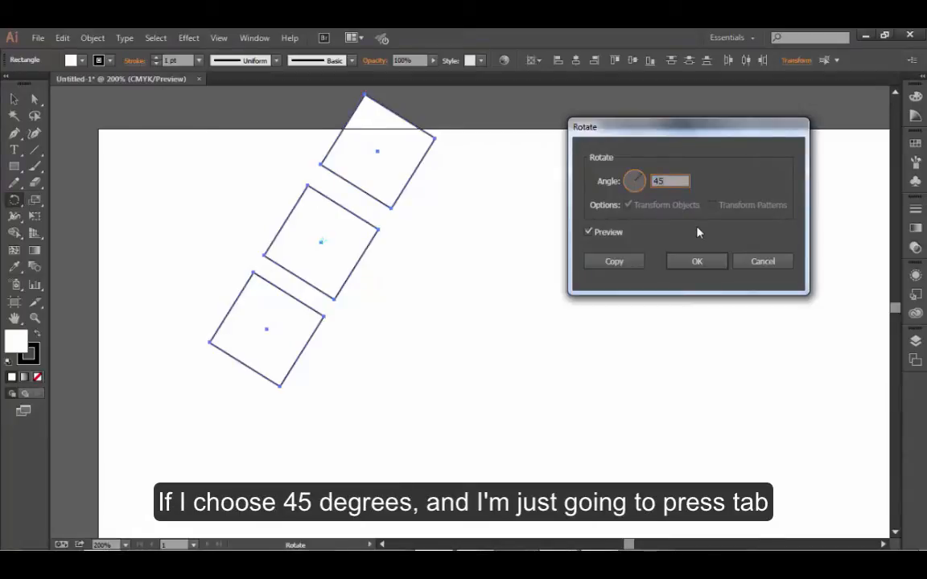
{"action": "key", "text": "Tab"}
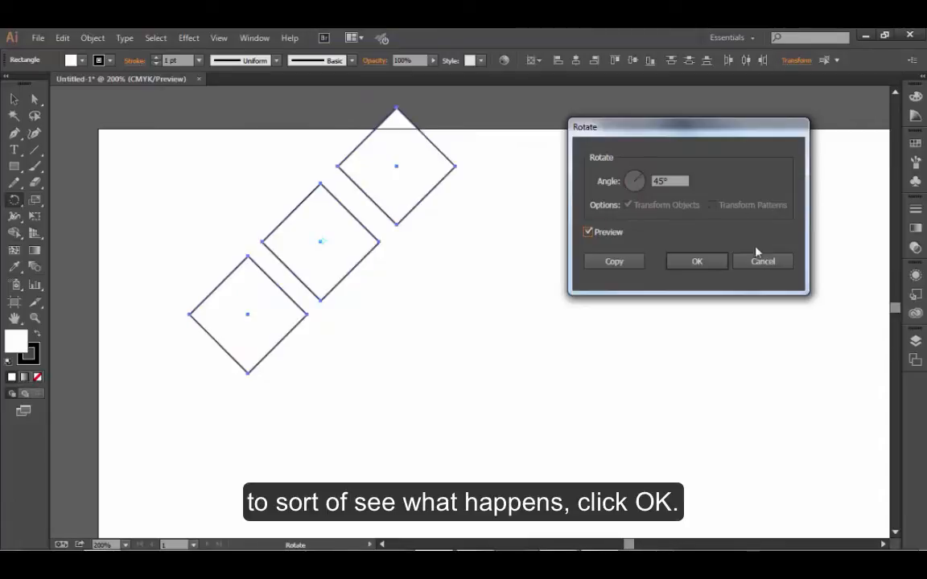
{"action": "left_click", "coordinate": [713, 263]}
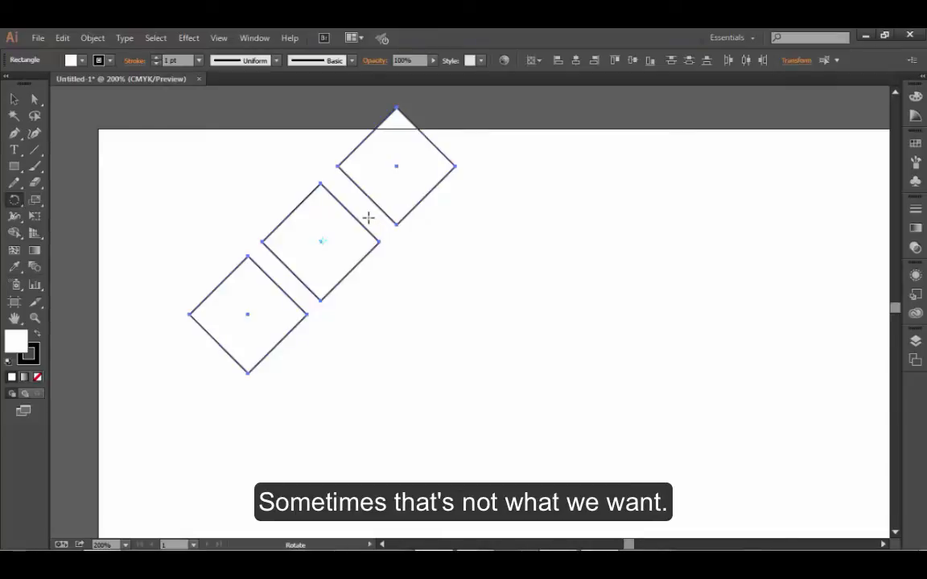
- Undo the joint rotation of the three squares
{"action": "key", "text": "ctrl+z"}
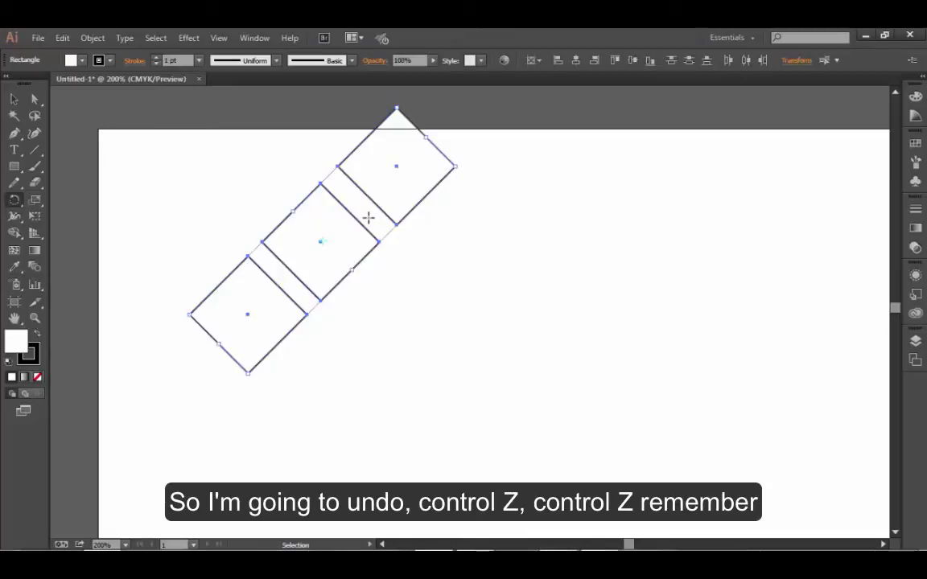
{"action": "key", "text": "ctrl+z"}
{"action": "key", "text": "ctrl+z"}
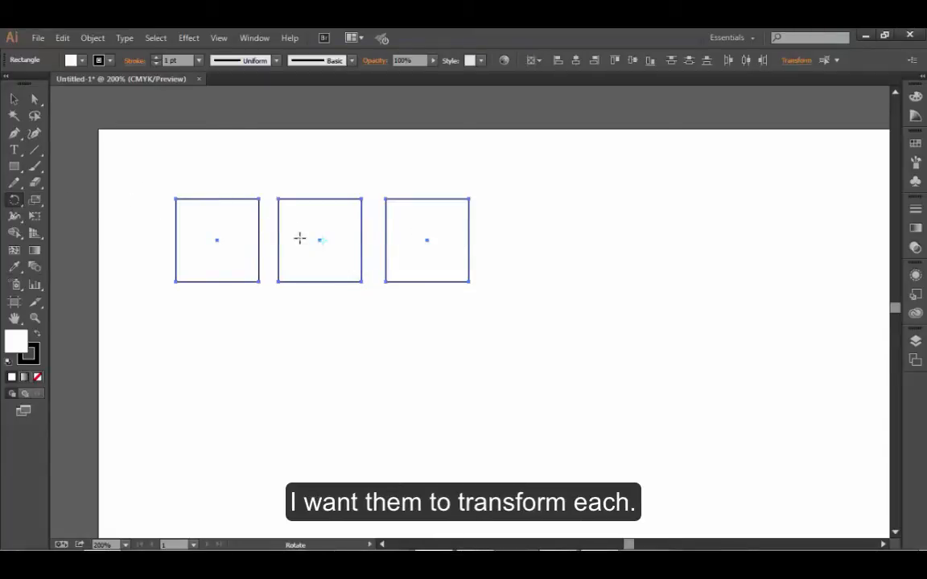
- Open Transform Each for the three squares, leave Scale Strokes & Effects enabled, and turn on the preview
{"action": "left_click", "coordinate": [13, 98]}
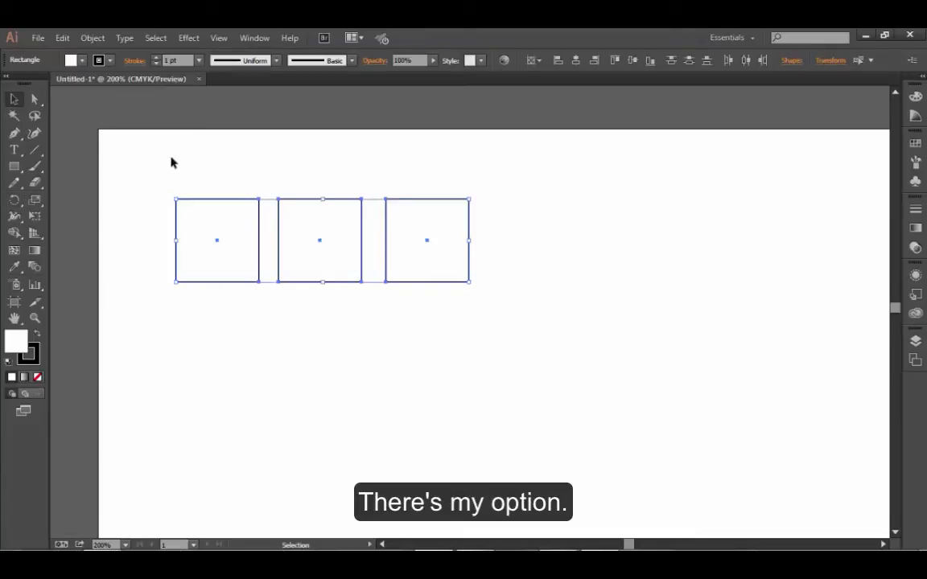
{"action": "left_click", "coordinate": [91, 38]}
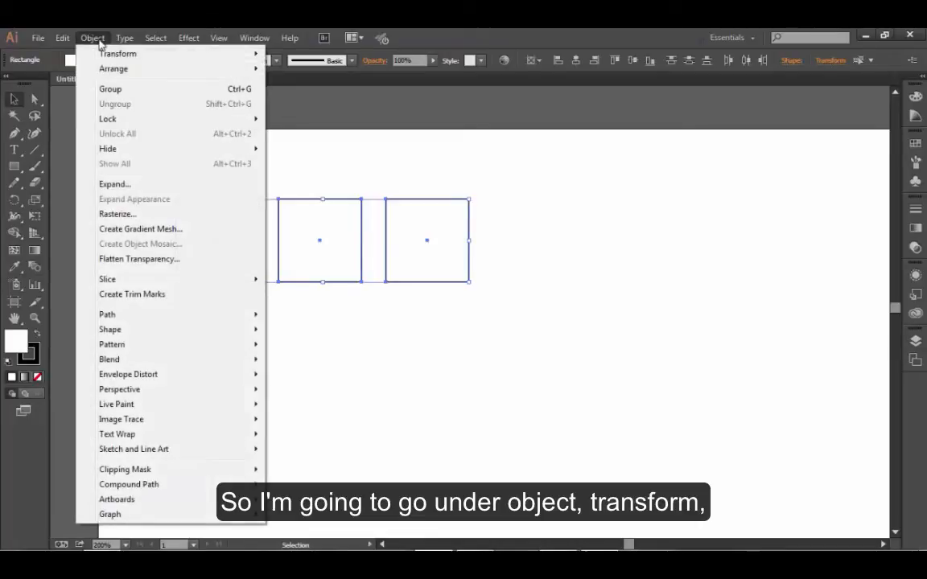
{"action": "mouse_move", "coordinate": [108, 56]}
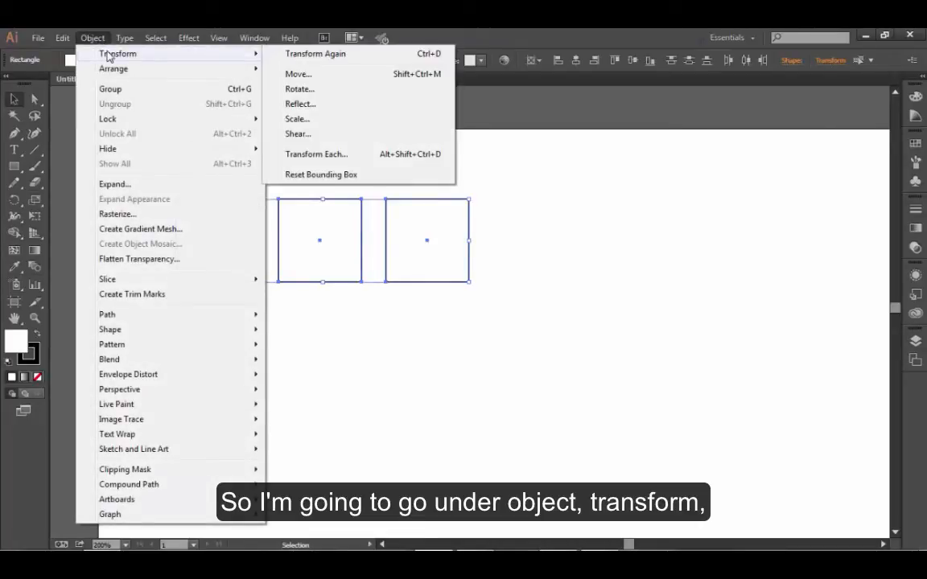
{"action": "left_click", "coordinate": [355, 163]}
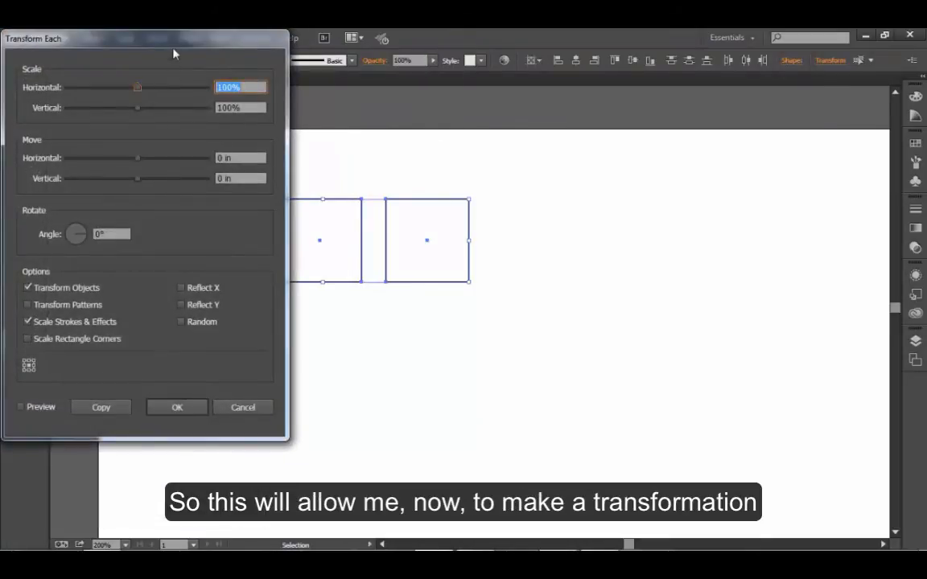
{"action": "left_click_drag", "start_coordinate": [157, 42], "coordinate": [710, 108]}
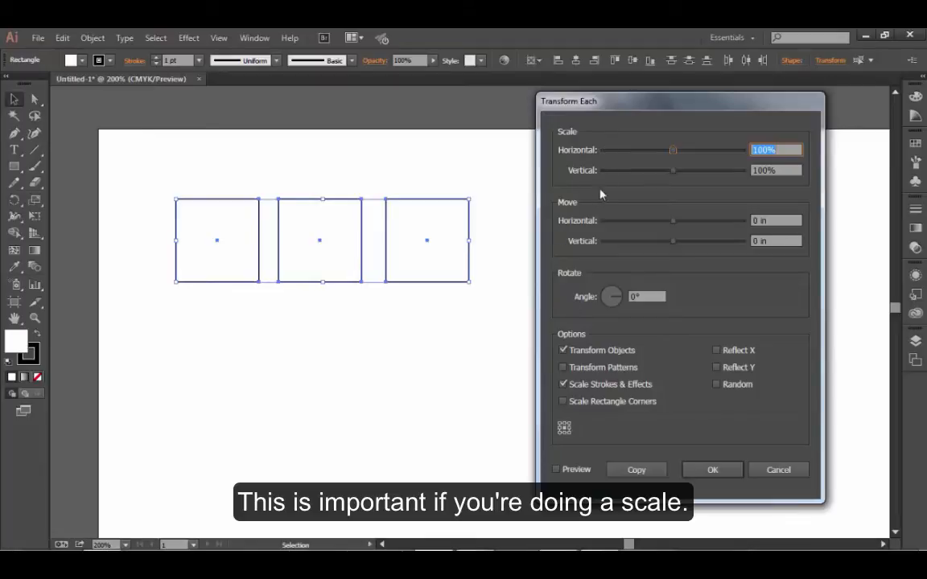
{"action": "left_click", "coordinate": [564, 385]}
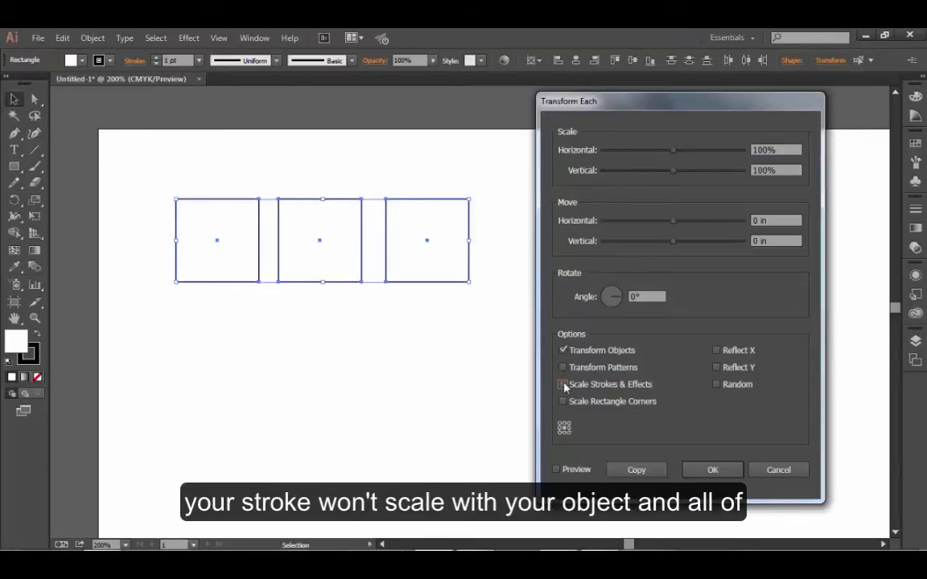
{"action": "left_click", "coordinate": [563, 384]}
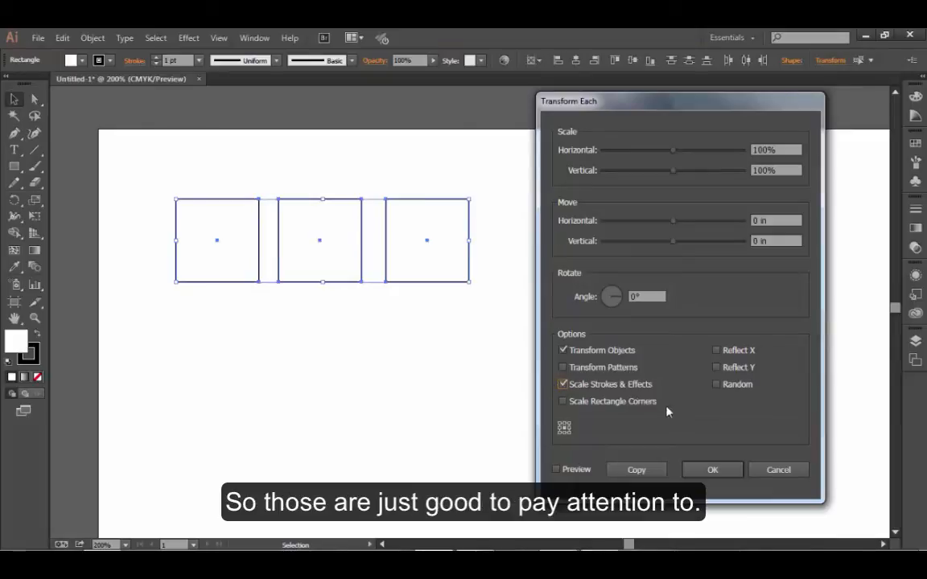
{"action": "left_click", "coordinate": [556, 470]}
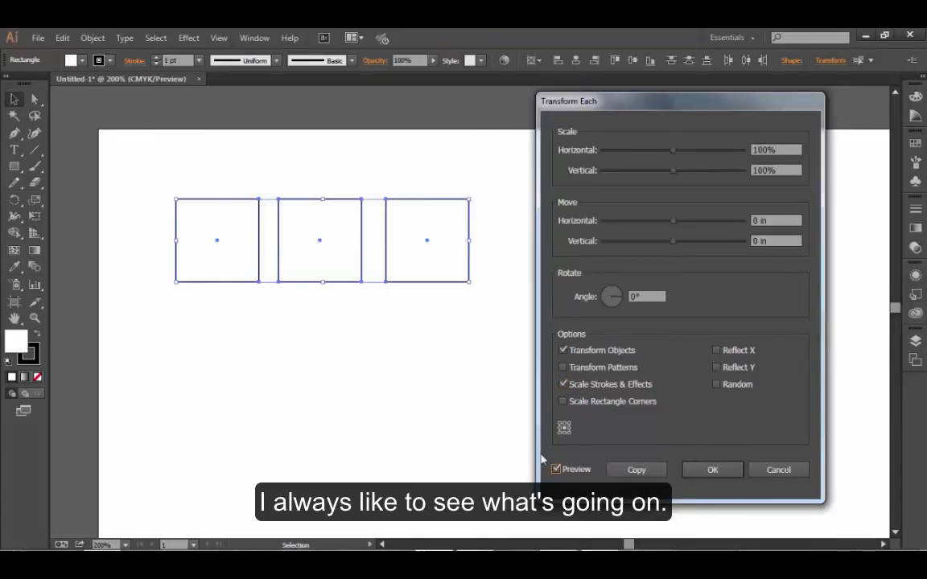
- Set the Transform Each rotation angle to 45° so each square turns about its own centre
{"action": "left_click", "coordinate": [635, 297]}
{"action": "left_click_drag", "start_coordinate": [637, 297], "coordinate": [568, 262]}
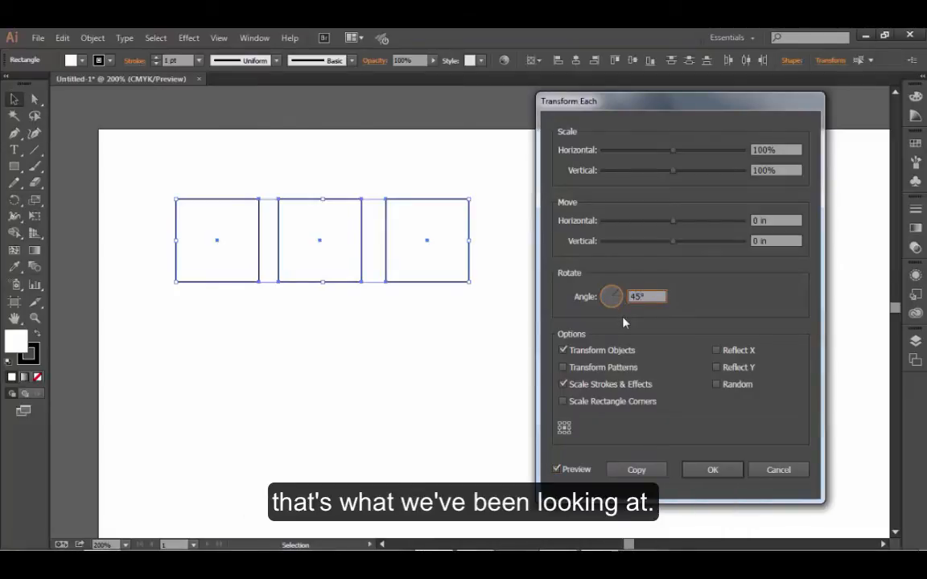
{"action": "key", "text": "Tab"}
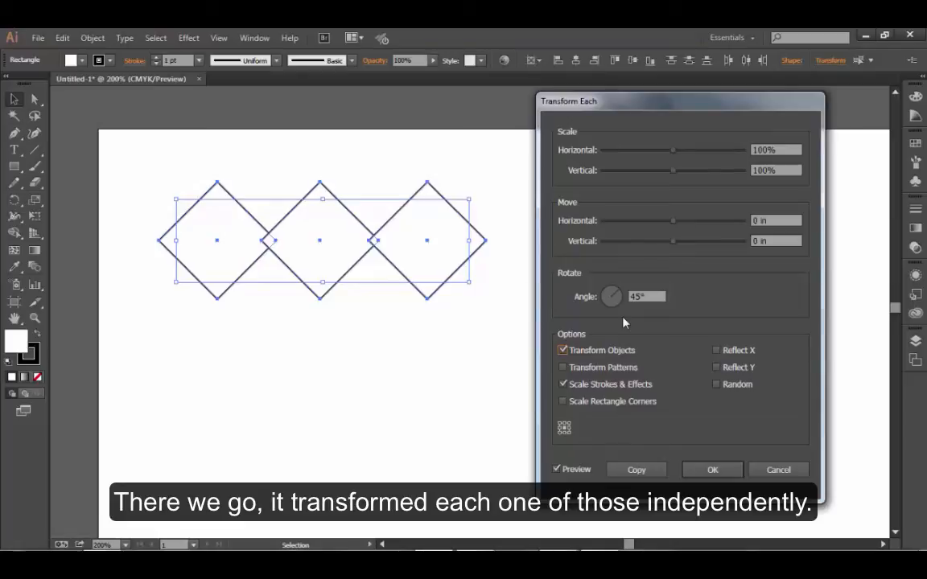
- Apply the Transform Each rotation to the three squares and clear the selection
{"action": "left_click", "coordinate": [712, 470]}
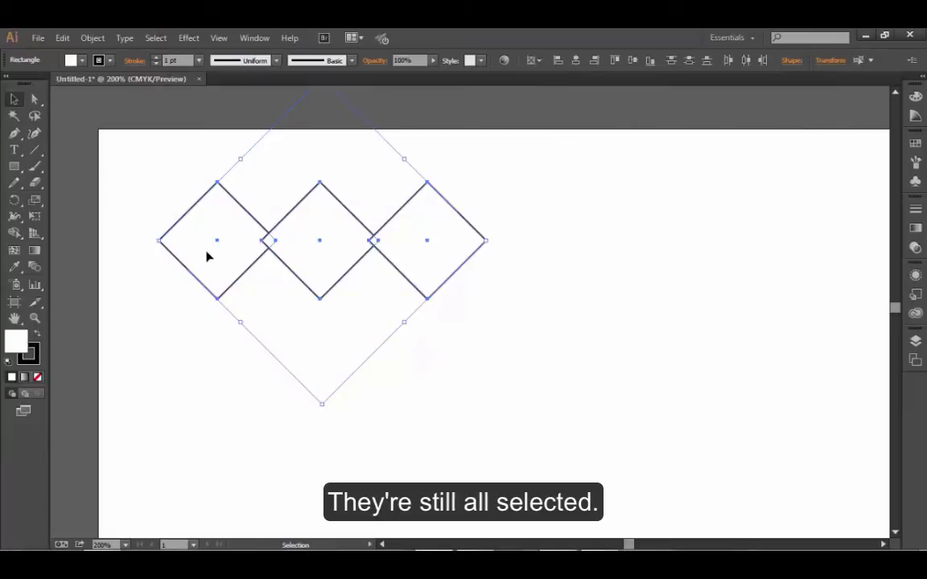
{"action": "left_click", "coordinate": [136, 172]}
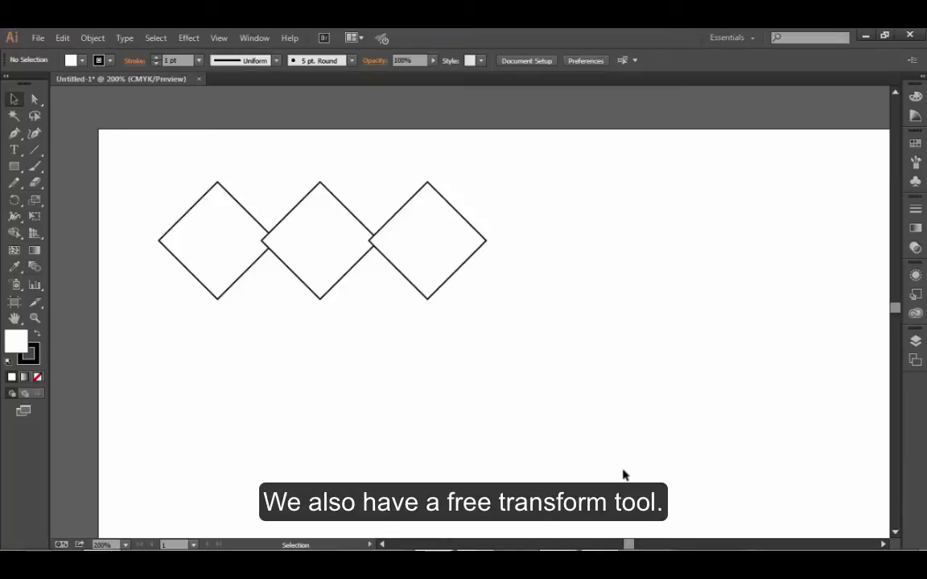
{"action": "left_click", "coordinate": [34, 216]}
{"action": "left_click", "coordinate": [93, 37]}
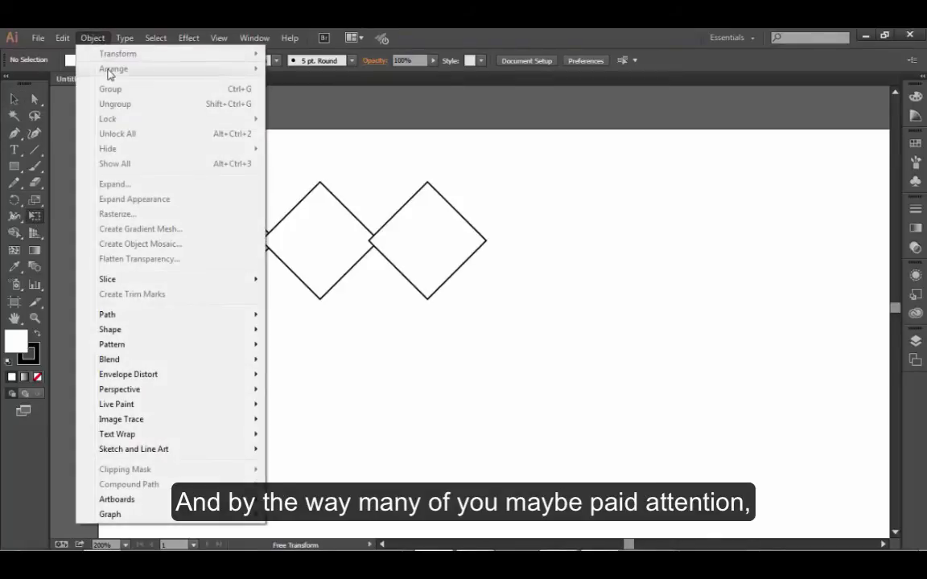
{"action": "left_click", "coordinate": [480, 356]}
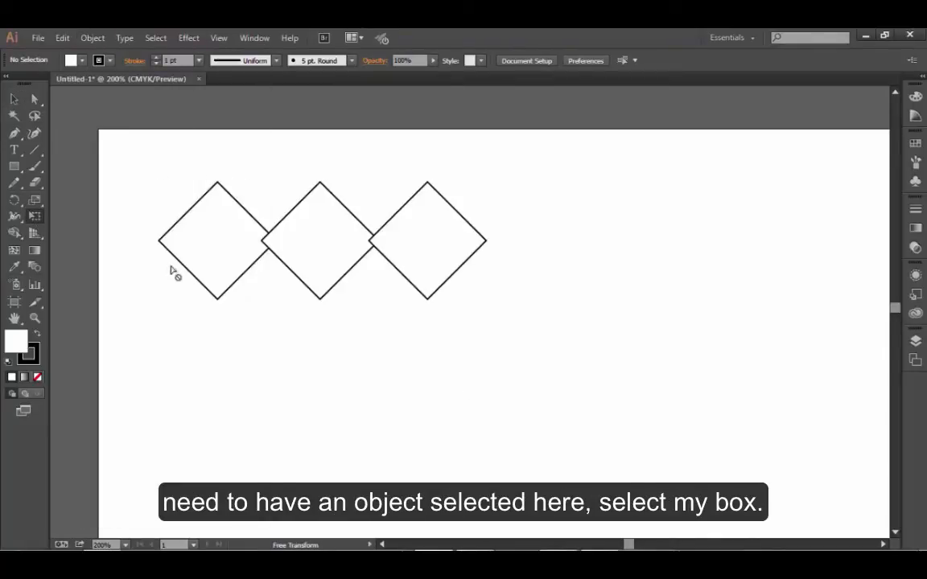
- Select the leftmost diamond and inspect its Rotate dialog with the preview on, without applying a rotation
{"action": "left_click", "coordinate": [14, 99]}
{"action": "left_click_drag", "start_coordinate": [154, 204], "coordinate": [233, 319]}
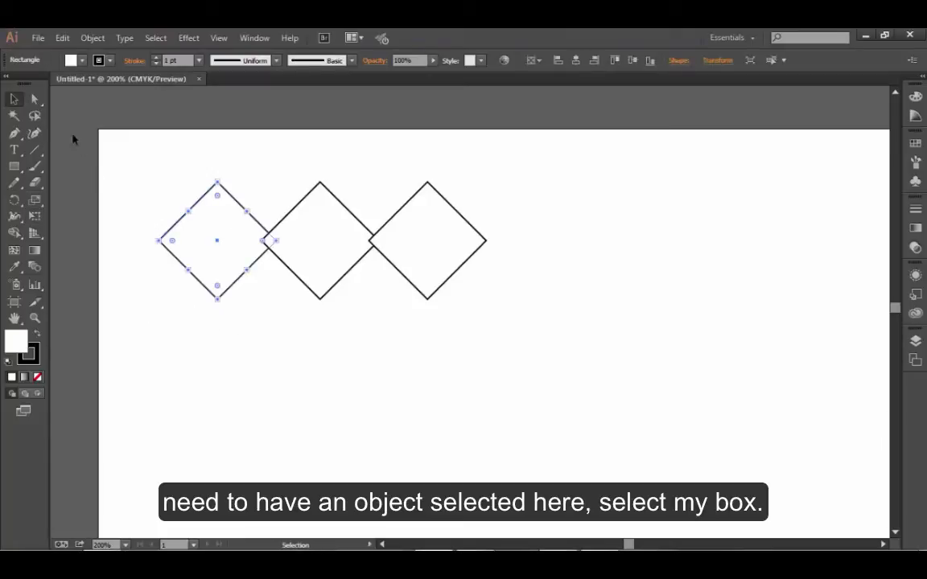
{"action": "left_click", "coordinate": [93, 37]}
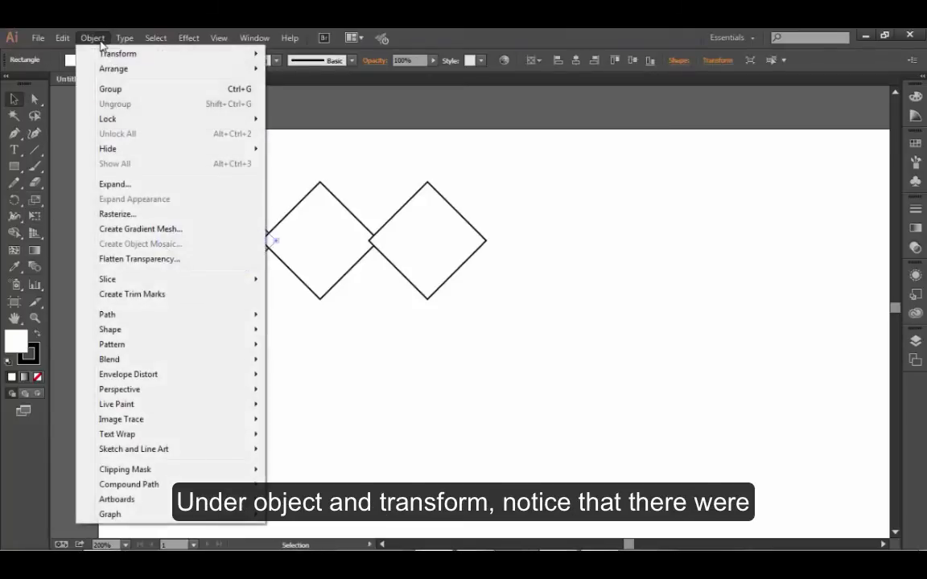
{"action": "mouse_move", "coordinate": [161, 53]}
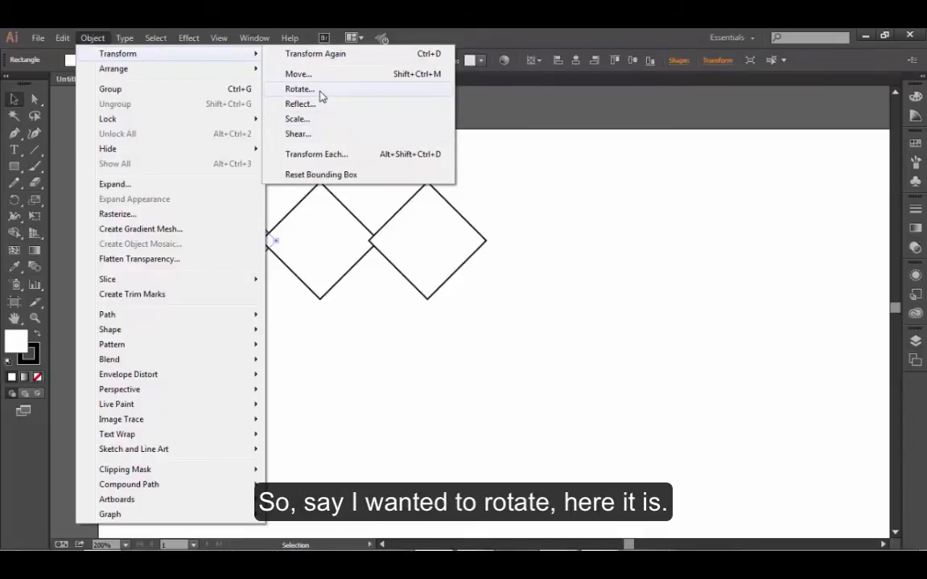
{"action": "left_click", "coordinate": [319, 90]}
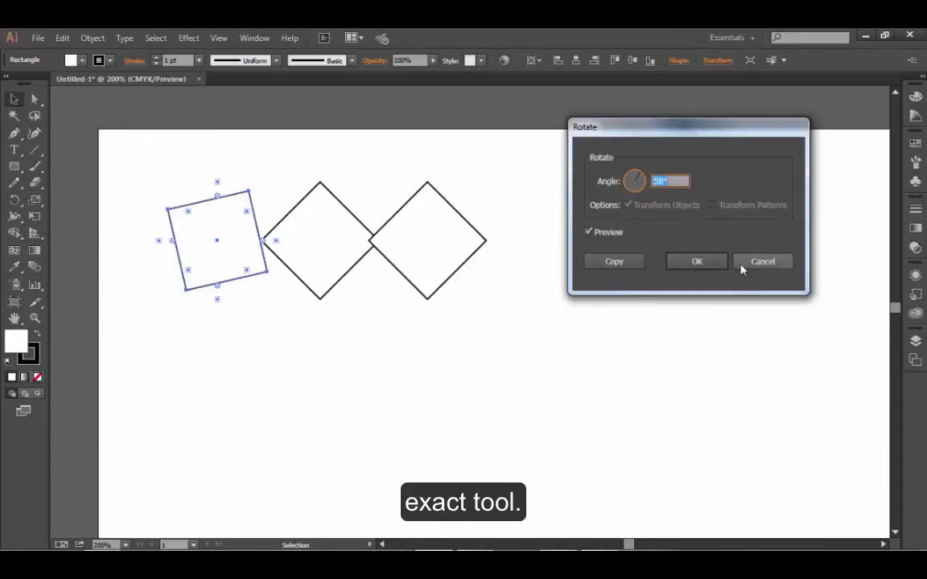
{"action": "left_click", "coordinate": [765, 264]}
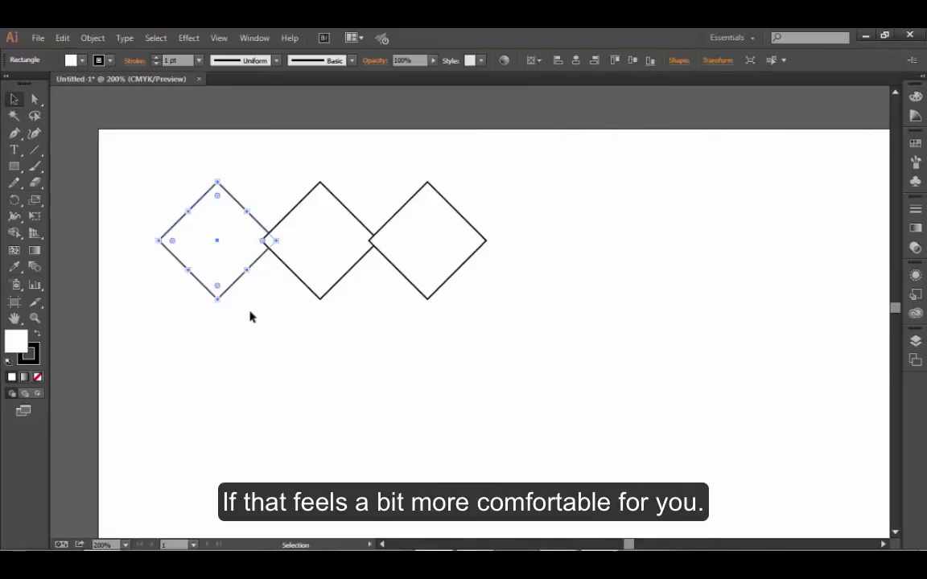
- Zoom in on the leftmost diamond and enlarge it slightly from its corner with the Free Transform tool
{"action": "left_click", "coordinate": [35, 218]}
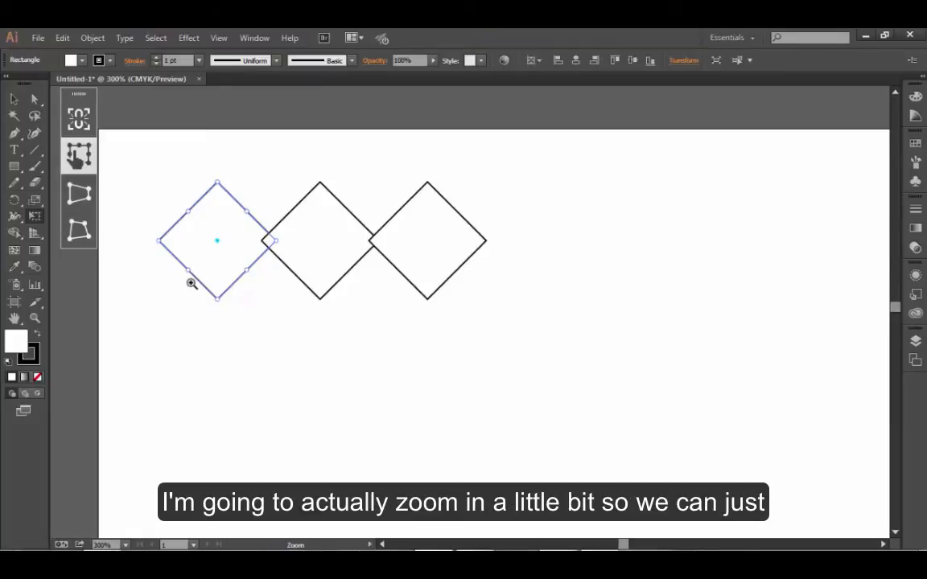
{"action": "left_click", "coordinate": [185, 279]}
{"action": "left_click", "coordinate": [480, 335]}
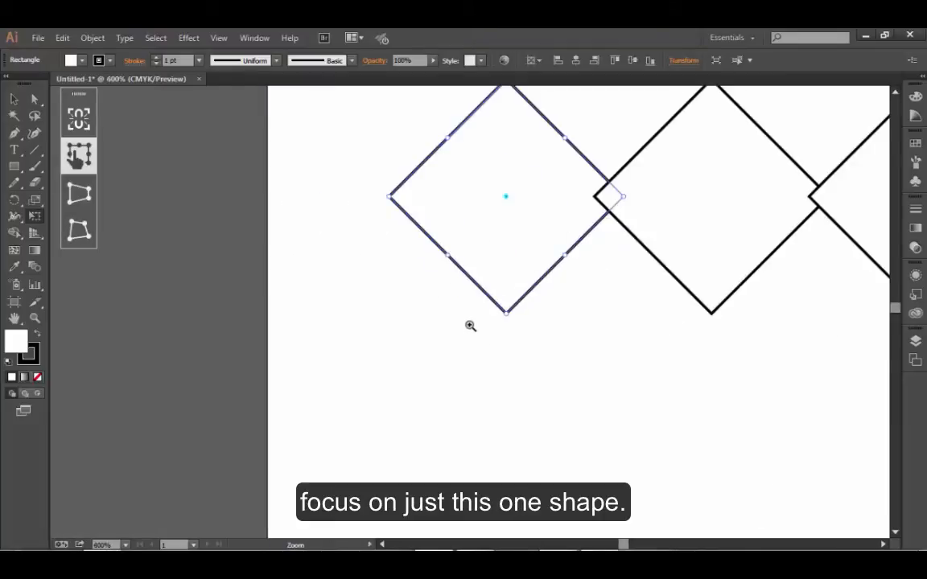
{"action": "left_click", "coordinate": [471, 329]}
{"action": "left_click_drag", "start_coordinate": [460, 297], "coordinate": [269, 478]}
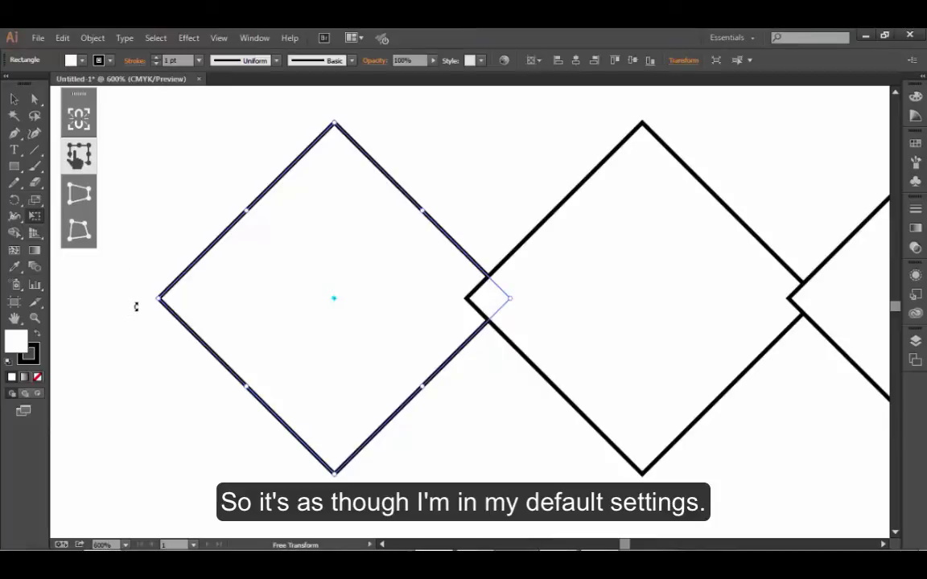
{"action": "mouse_move", "coordinate": [145, 300]}
{"action": "left_mouse_down"}
{"action": "mouse_move", "coordinate": [147, 312]}
{"action": "mouse_move", "coordinate": [149, 303]}
{"action": "left_mouse_up"}
{"action": "left_click_drag", "start_coordinate": [335, 119], "coordinate": [334, 105]}
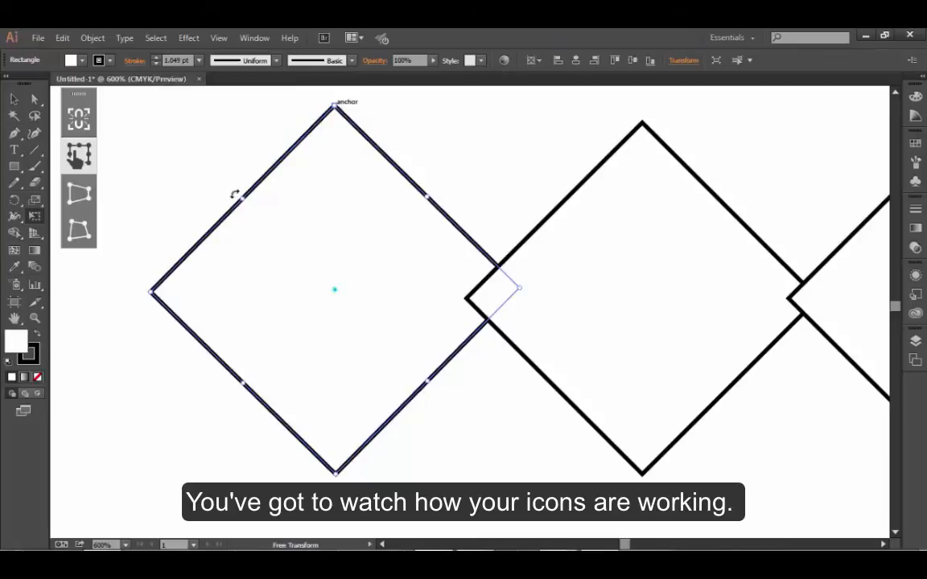
- Skew the leftmost diamond by its upper-left side with Free Transform, and undo the skew
{"action": "left_click_drag", "start_coordinate": [242, 198], "coordinate": [174, 281]}
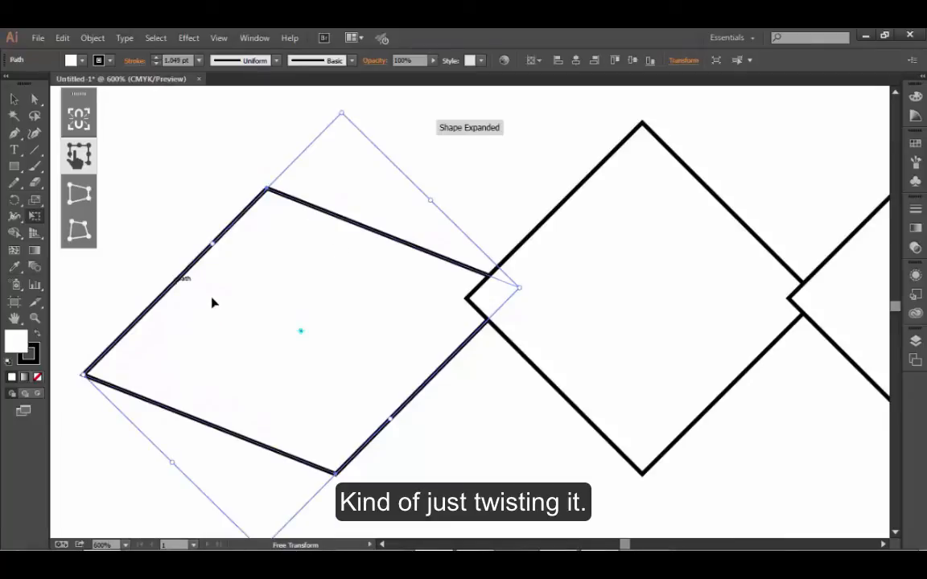
{"action": "key", "text": "ctrl+z"}
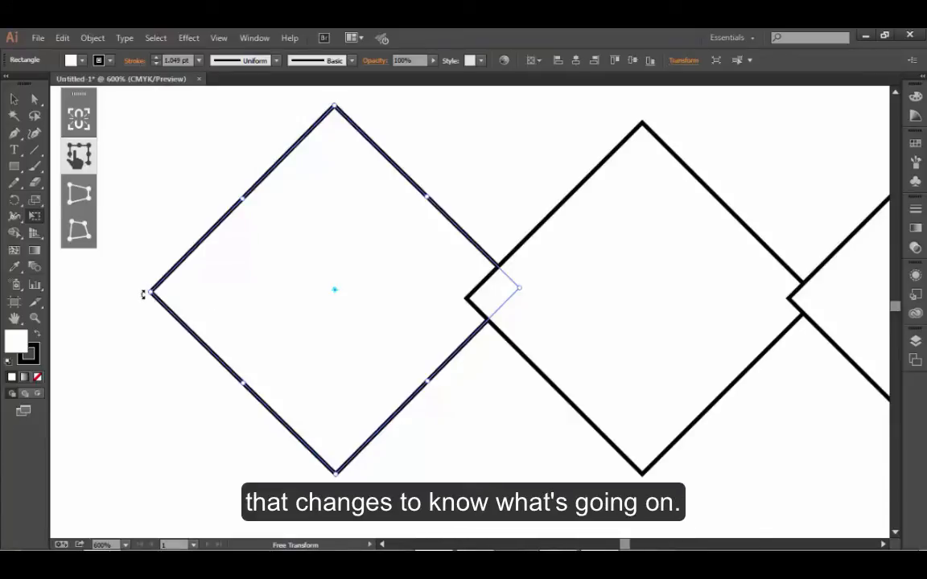
- Enlarge the leftmost diamond a little more from its left corner, and distort its bottom corner slightly outward
{"action": "left_click_drag", "start_coordinate": [142, 290], "coordinate": [136, 284]}
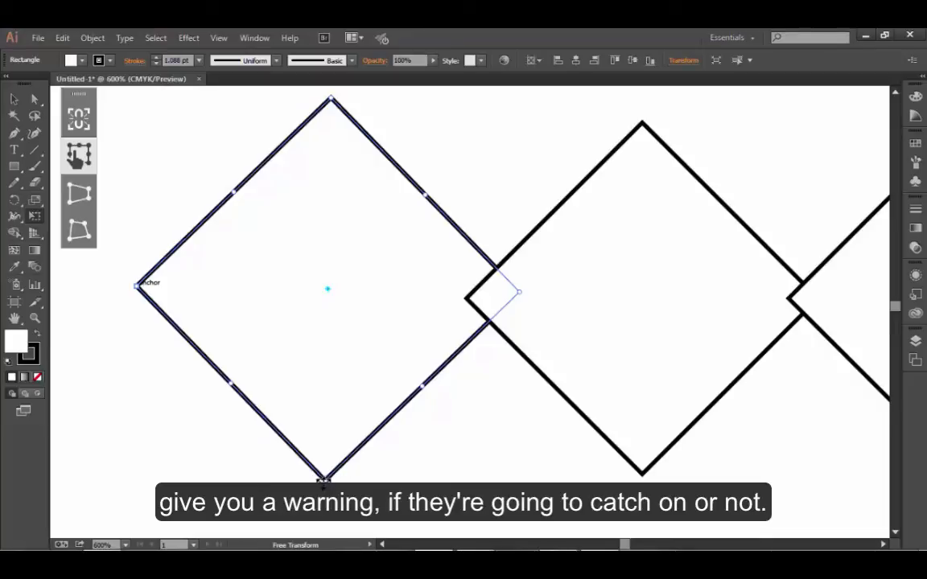
{"action": "key", "text": "ctrl"}
{"action": "mouse_move", "coordinate": [326, 481]}
{"action": "left_mouse_down"}
{"action": "mouse_move", "coordinate": [334, 493]}
{"action": "mouse_move", "coordinate": [325, 469]}
{"action": "mouse_move", "coordinate": [349, 370]}
{"action": "mouse_move", "coordinate": [339, 263]}
{"action": "mouse_move", "coordinate": [325, 434]}
{"action": "mouse_move", "coordinate": [305, 474]}
{"action": "mouse_move", "coordinate": [273, 496]}
{"action": "mouse_move", "coordinate": [361, 473]}
{"action": "mouse_move", "coordinate": [439, 484]}
{"action": "mouse_move", "coordinate": [349, 456]}
{"action": "mouse_move", "coordinate": [257, 497]}
{"action": "mouse_move", "coordinate": [207, 476]}
{"action": "mouse_move", "coordinate": [207, 432]}
{"action": "mouse_move", "coordinate": [235, 426]}
{"action": "mouse_move", "coordinate": [283, 521]}
{"action": "mouse_move", "coordinate": [385, 449]}
{"action": "mouse_move", "coordinate": [430, 474]}
{"action": "mouse_move", "coordinate": [243, 480]}
{"action": "mouse_move", "coordinate": [283, 467]}
{"action": "mouse_move", "coordinate": [289, 477]}
{"action": "mouse_move", "coordinate": [310, 461]}
{"action": "mouse_move", "coordinate": [381, 471]}
{"action": "mouse_move", "coordinate": [350, 459]}
{"action": "mouse_move", "coordinate": [333, 477]}
{"action": "mouse_move", "coordinate": [340, 475]}
{"action": "mouse_move", "coordinate": [333, 501]}
{"action": "left_mouse_up"}
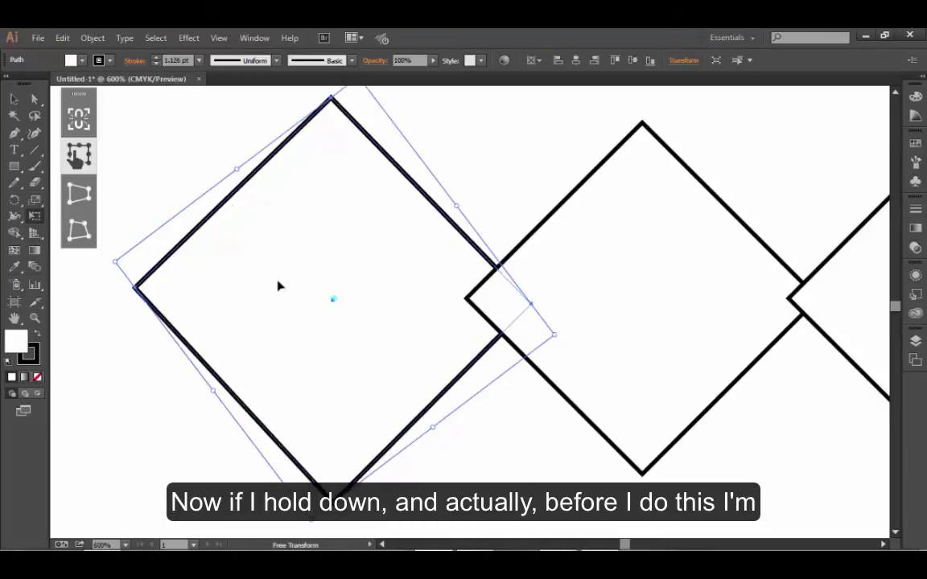
- Deselect the distorted diamond and draw a new upright square in the empty area below the diamonds
{"action": "left_click", "coordinate": [13, 99]}
{"action": "left_click", "coordinate": [115, 149]}
{"action": "scroll", "coordinate": [416, 431], "scroll_direction": "down", "scroll_amount": 3}
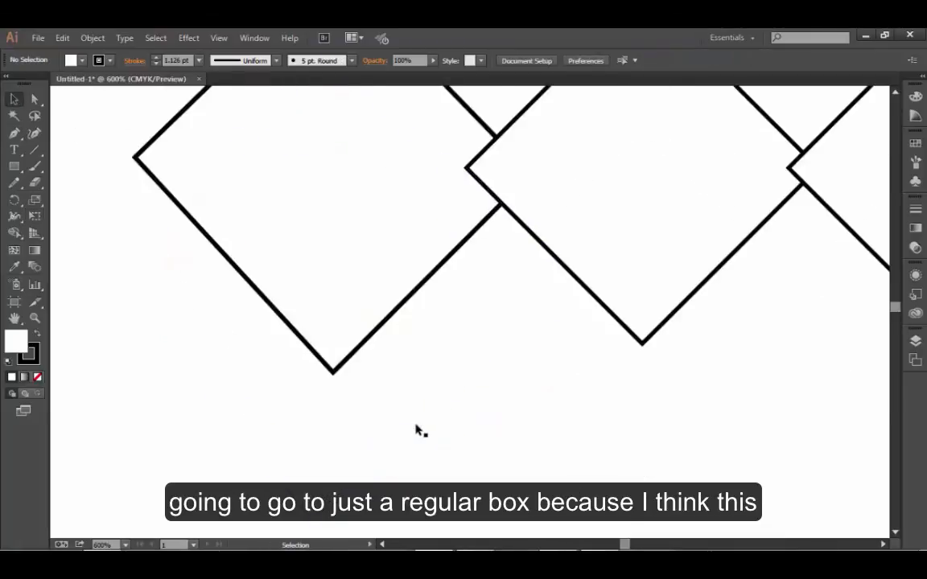
{"action": "scroll", "coordinate": [416, 430], "scroll_direction": "down", "scroll_amount": 7}
{"action": "left_click", "coordinate": [14, 166]}
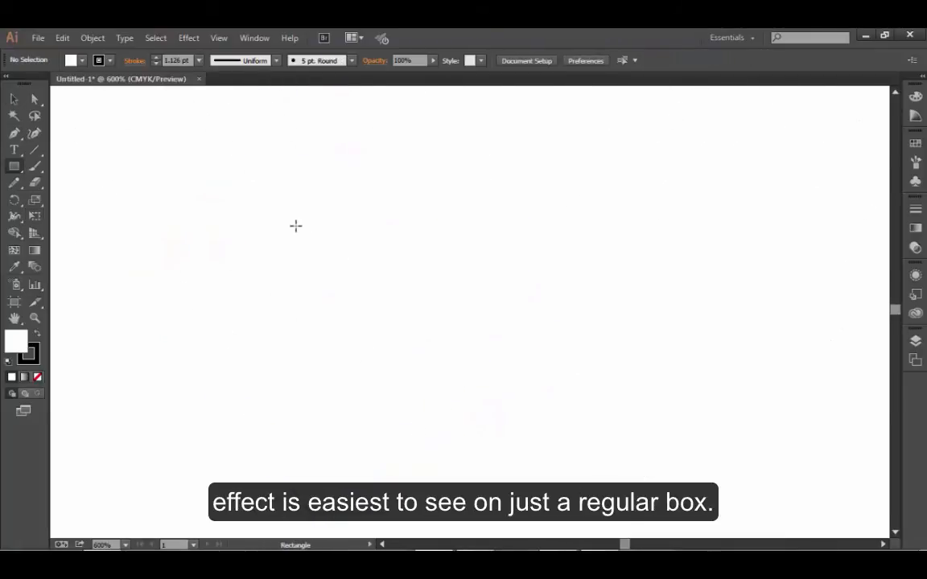
{"action": "left_click_drag", "start_coordinate": [288, 220], "coordinate": [499, 432]}
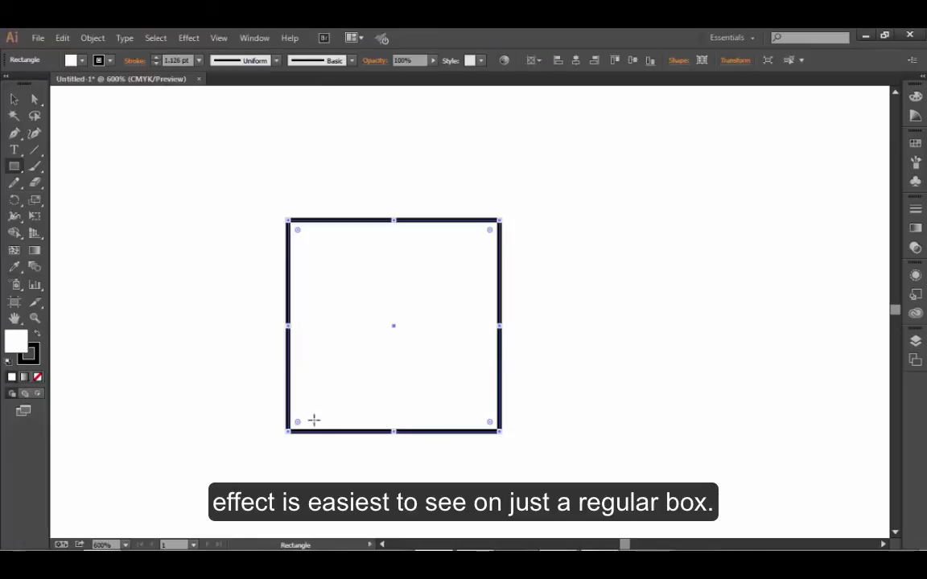
- With Free Transform, narrow the new square's bottom edge slightly in perspective, and scale the shape up proportionally from its top-left corner
{"action": "left_click", "coordinate": [35, 217]}
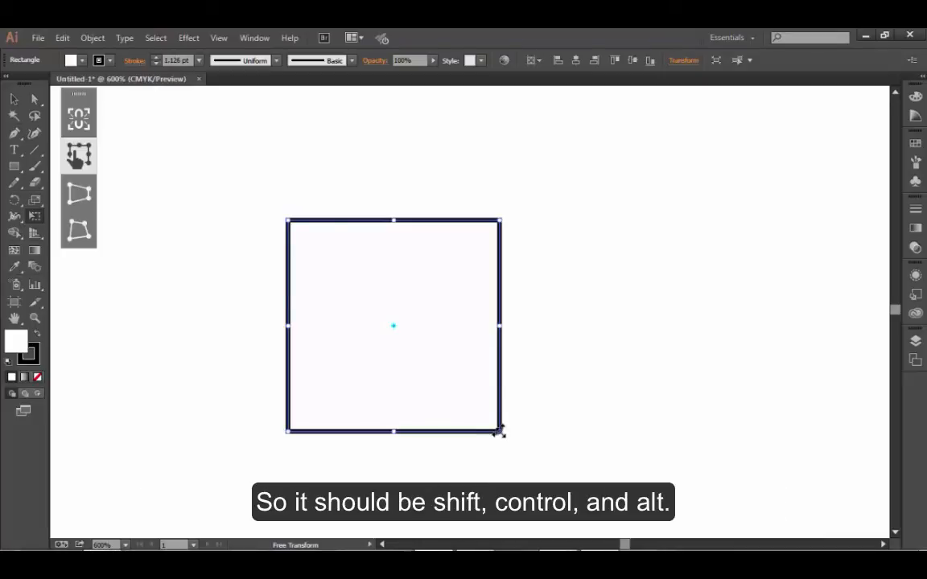
{"action": "mouse_move", "coordinate": [499, 432]}
{"action": "left_mouse_down"}
{"action": "mouse_move", "coordinate": [516, 364]}
{"action": "mouse_move", "coordinate": [501, 430]}
{"action": "mouse_move", "coordinate": [420, 432]}
{"action": "mouse_move", "coordinate": [501, 427]}
{"action": "mouse_move", "coordinate": [503, 344]}
{"action": "mouse_move", "coordinate": [500, 389]}
{"action": "mouse_move", "coordinate": [467, 439]}
{"action": "mouse_move", "coordinate": [420, 449]}
{"action": "mouse_move", "coordinate": [503, 437]}
{"action": "mouse_move", "coordinate": [502, 351]}
{"action": "mouse_move", "coordinate": [493, 399]}
{"action": "mouse_move", "coordinate": [504, 351]}
{"action": "mouse_move", "coordinate": [497, 431]}
{"action": "mouse_move", "coordinate": [409, 428]}
{"action": "mouse_move", "coordinate": [472, 437]}
{"action": "mouse_move", "coordinate": [417, 435]}
{"action": "mouse_move", "coordinate": [436, 428]}
{"action": "mouse_move", "coordinate": [453, 439]}
{"action": "mouse_move", "coordinate": [424, 438]}
{"action": "mouse_move", "coordinate": [484, 437]}
{"action": "mouse_move", "coordinate": [503, 347]}
{"action": "mouse_move", "coordinate": [496, 430]}
{"action": "left_mouse_up"}
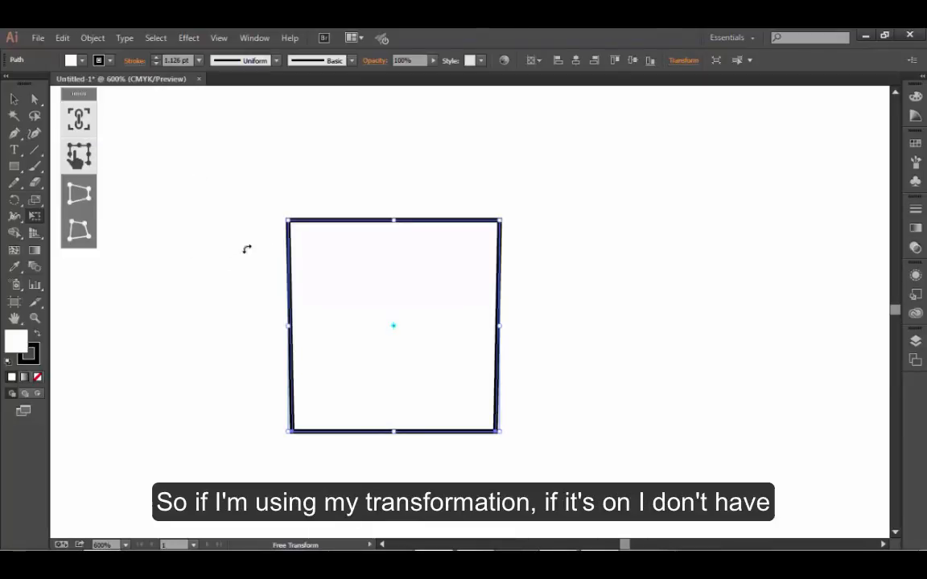
{"action": "left_click_drag", "start_coordinate": [288, 220], "coordinate": [239, 226]}
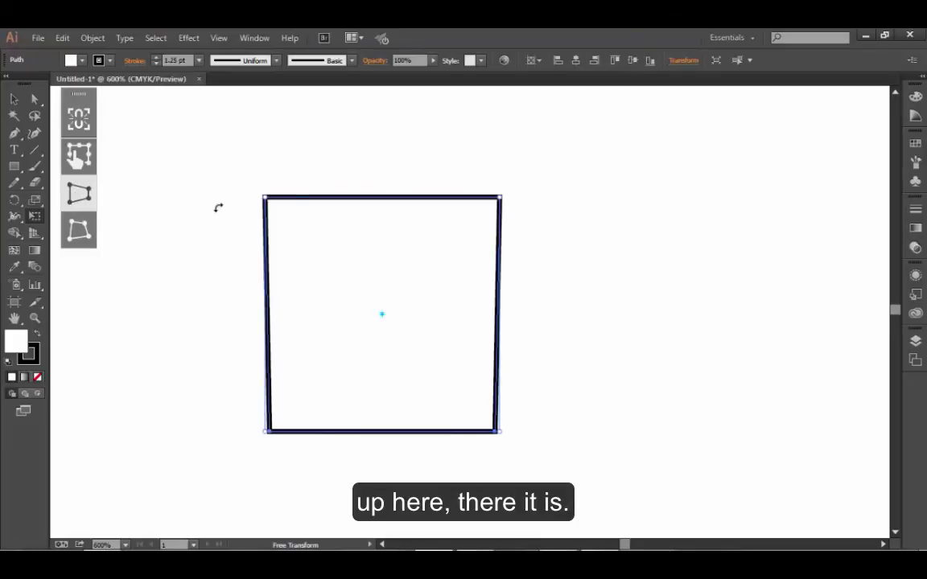
- Use Perspective Distort to narrow the shape's top edge to about half its width, forming a trapezoid
{"action": "left_click_drag", "start_coordinate": [269, 206], "coordinate": [328, 208]}
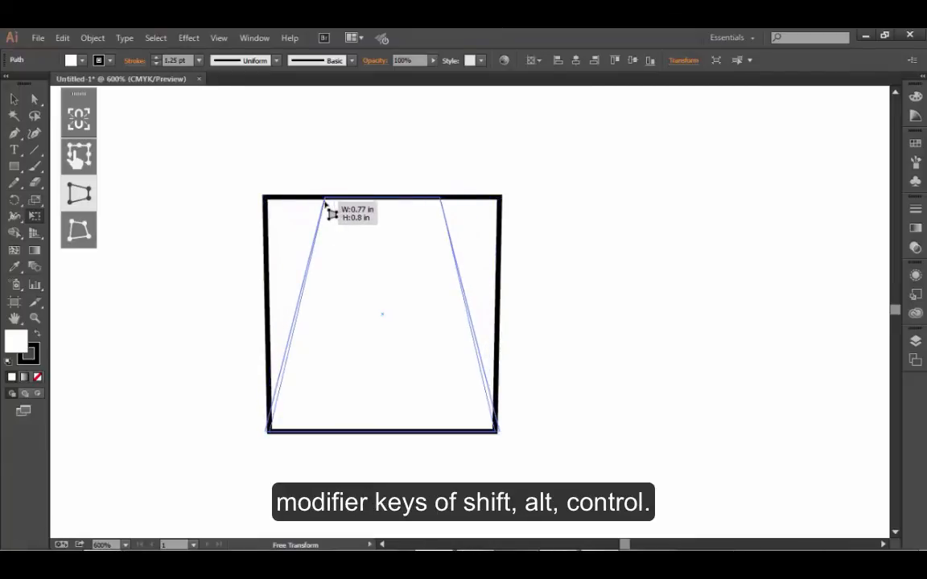
{"action": "left_click_drag", "start_coordinate": [325, 205], "coordinate": [326, 206]}
{"action": "left_click", "coordinate": [90, 201]}
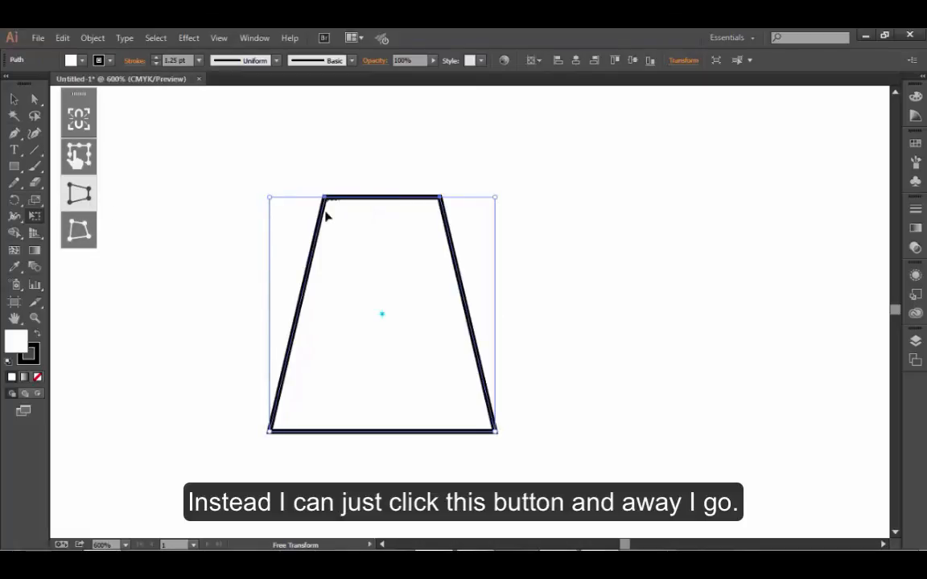
{"action": "mouse_move", "coordinate": [325, 203]}
{"action": "left_mouse_down"}
{"action": "mouse_move", "coordinate": [275, 201]}
{"action": "mouse_move", "coordinate": [330, 200]}
{"action": "mouse_move", "coordinate": [325, 207]}
{"action": "left_mouse_up"}
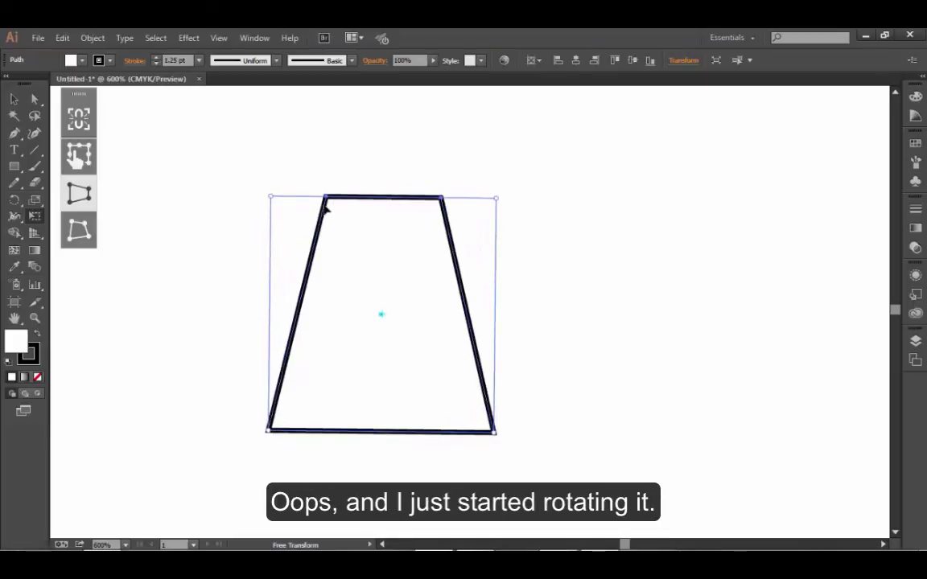
- Use Free Distort on the trapezoid's bounding-box corners to form an irregular four-sided shape, and return to the regular Free Transform mode
{"action": "left_click", "coordinate": [79, 241]}
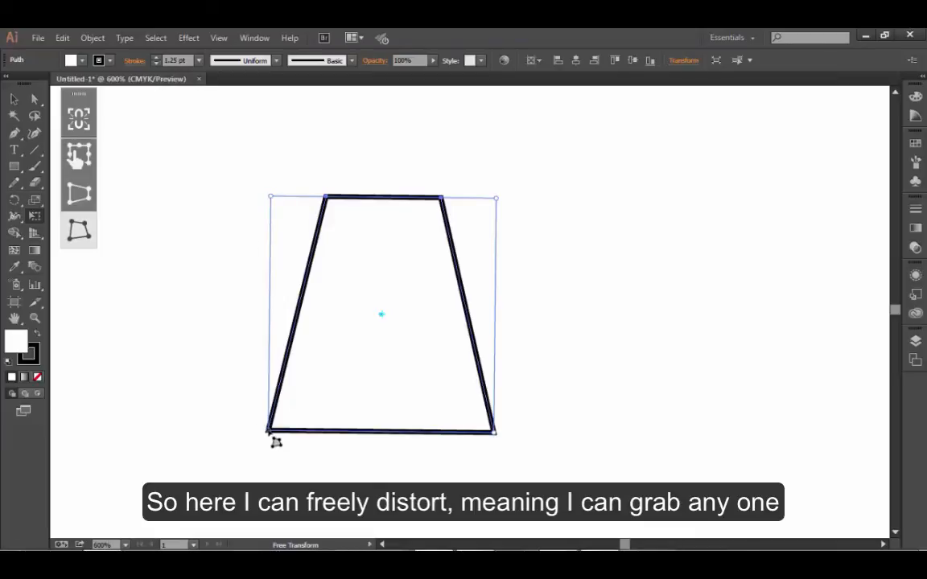
{"action": "left_click_drag", "start_coordinate": [272, 435], "coordinate": [227, 336]}
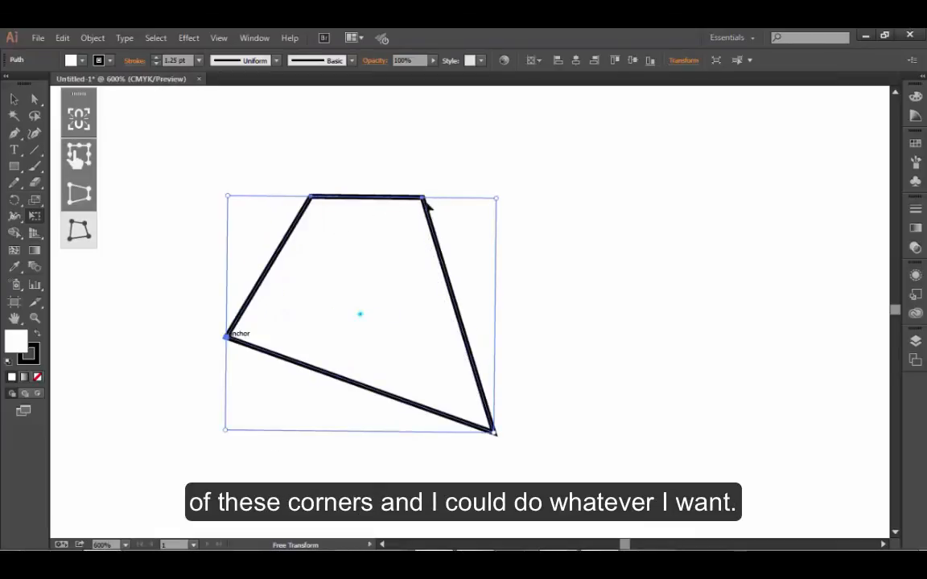
{"action": "left_click_drag", "start_coordinate": [424, 201], "coordinate": [426, 187]}
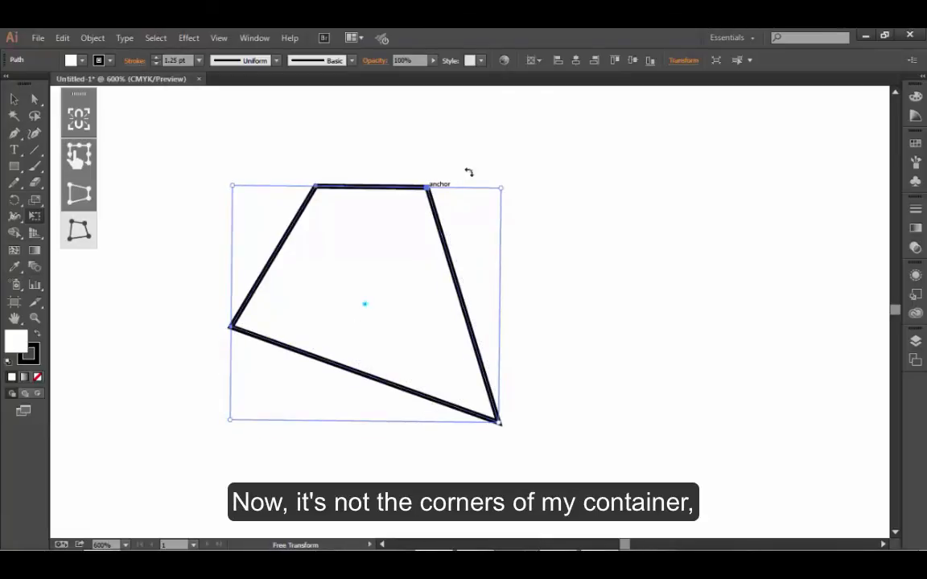
{"action": "left_click_drag", "start_coordinate": [502, 190], "coordinate": [399, 132]}
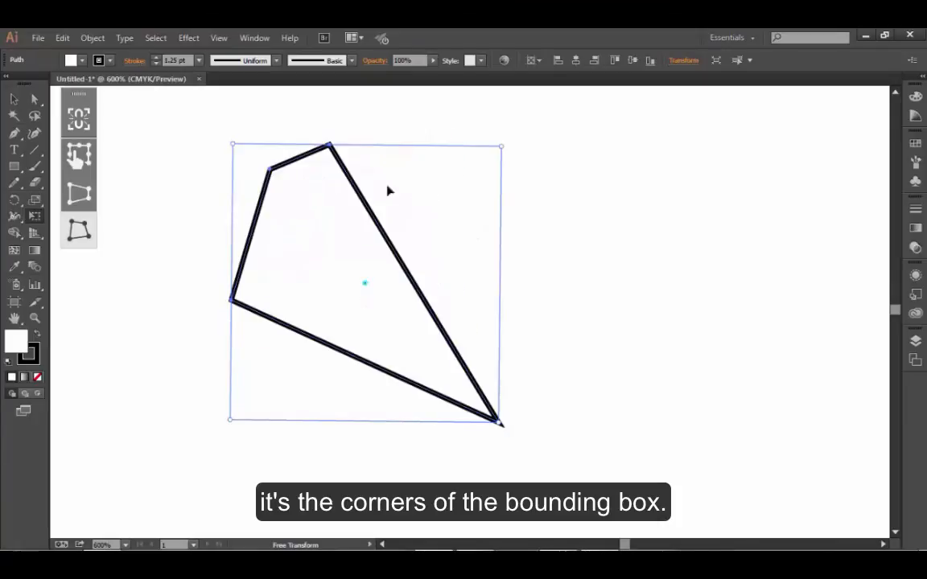
{"action": "left_click_drag", "start_coordinate": [500, 422], "coordinate": [435, 449]}
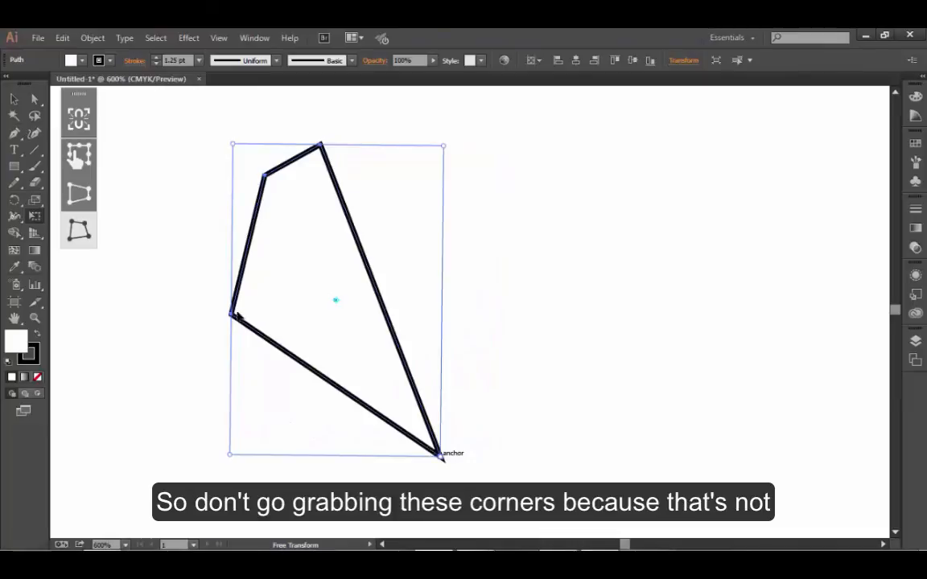
{"action": "mouse_move", "coordinate": [266, 178]}
{"action": "left_mouse_down"}
{"action": "mouse_move", "coordinate": [285, 197]}
{"action": "mouse_move", "coordinate": [274, 195]}
{"action": "left_mouse_up"}
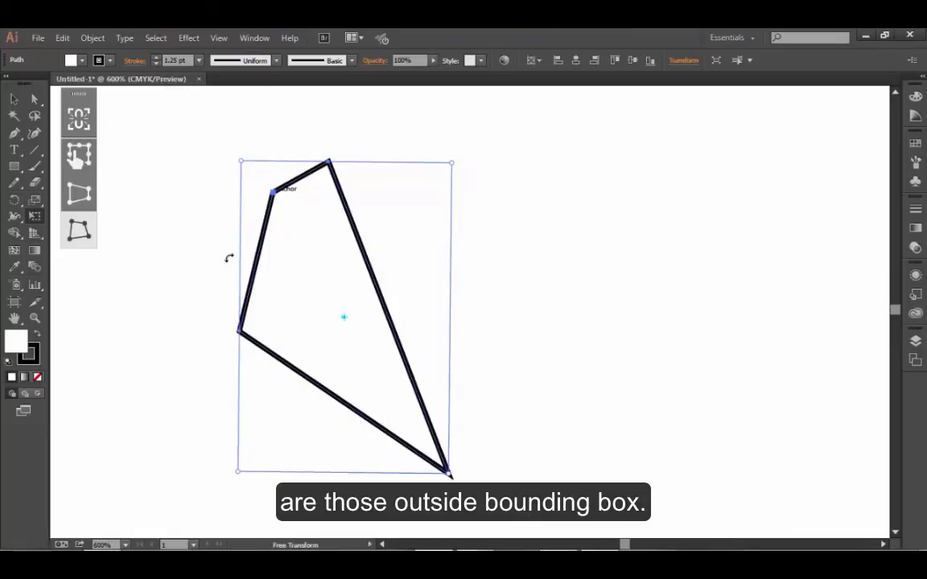
{"action": "left_click_drag", "start_coordinate": [244, 479], "coordinate": [224, 435]}
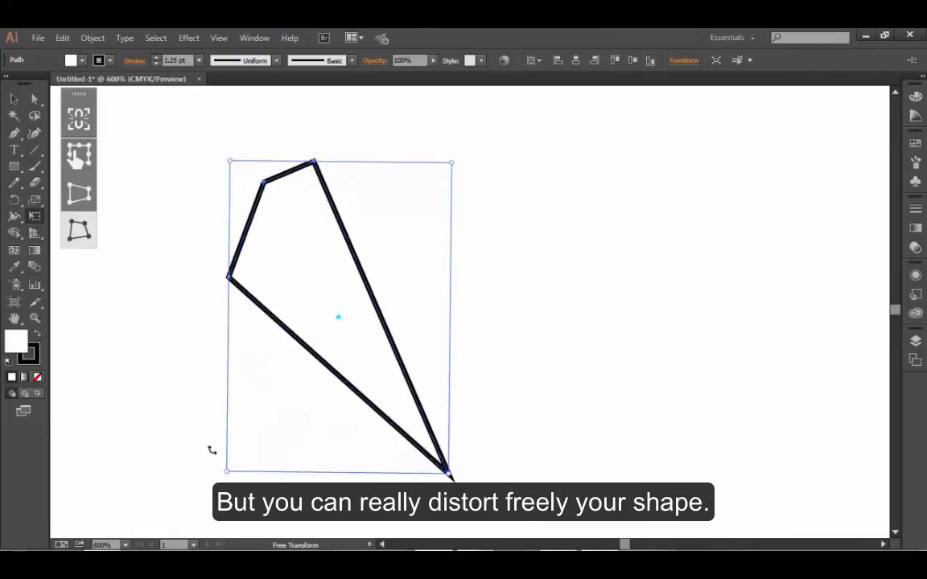
{"action": "left_click", "coordinate": [84, 160]}
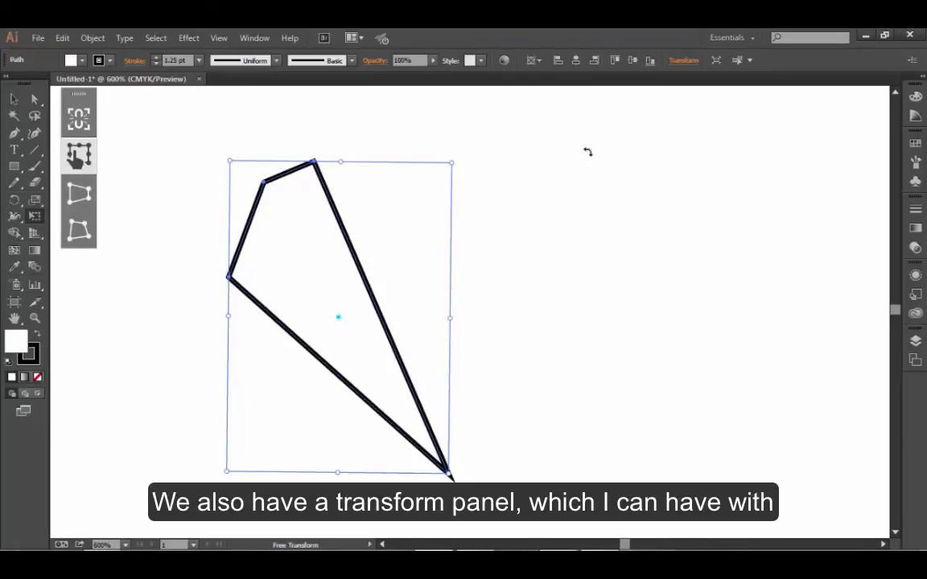
- Open the floating Transform panel, place it beside the distorted shape, and link the width and height proportions
{"action": "left_click", "coordinate": [684, 61]}
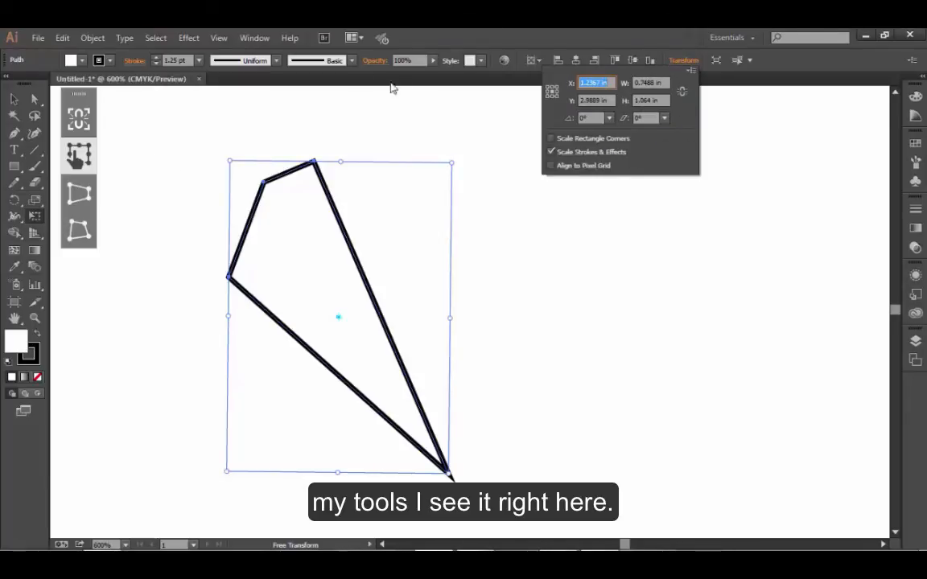
{"action": "left_click", "coordinate": [252, 40]}
{"action": "left_click", "coordinate": [253, 40]}
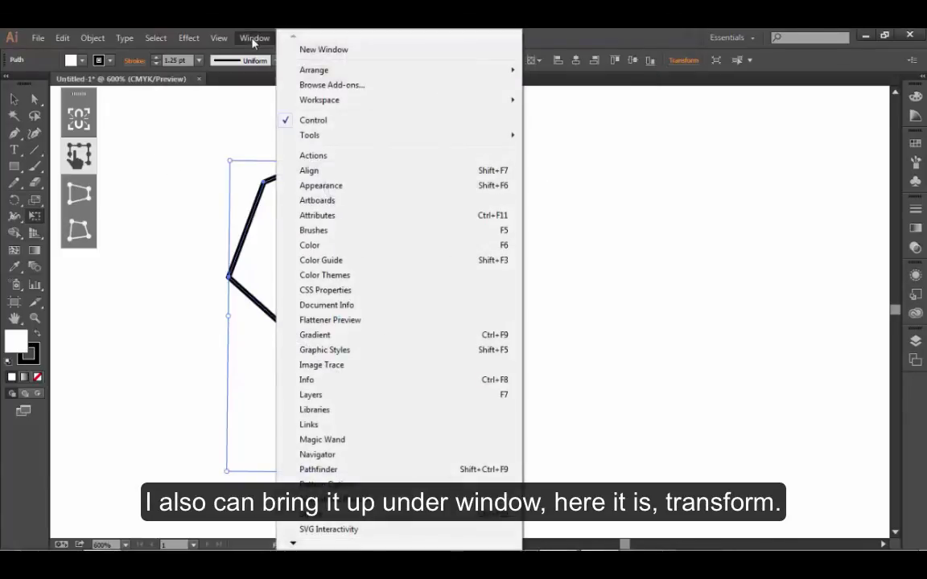
{"action": "mouse_move", "coordinate": [292, 544]}
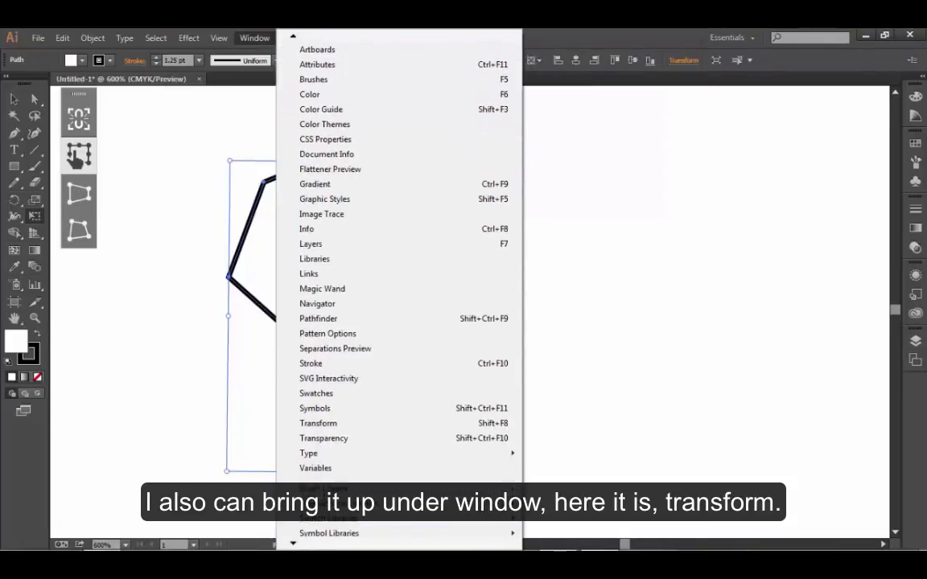
{"action": "left_click", "coordinate": [318, 423]}
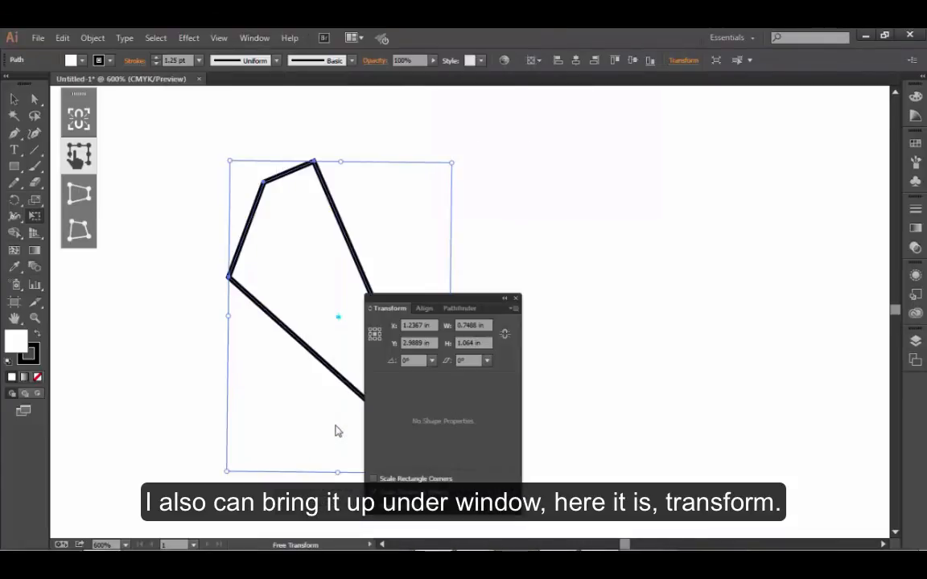
{"action": "left_click_drag", "start_coordinate": [444, 296], "coordinate": [573, 193]}
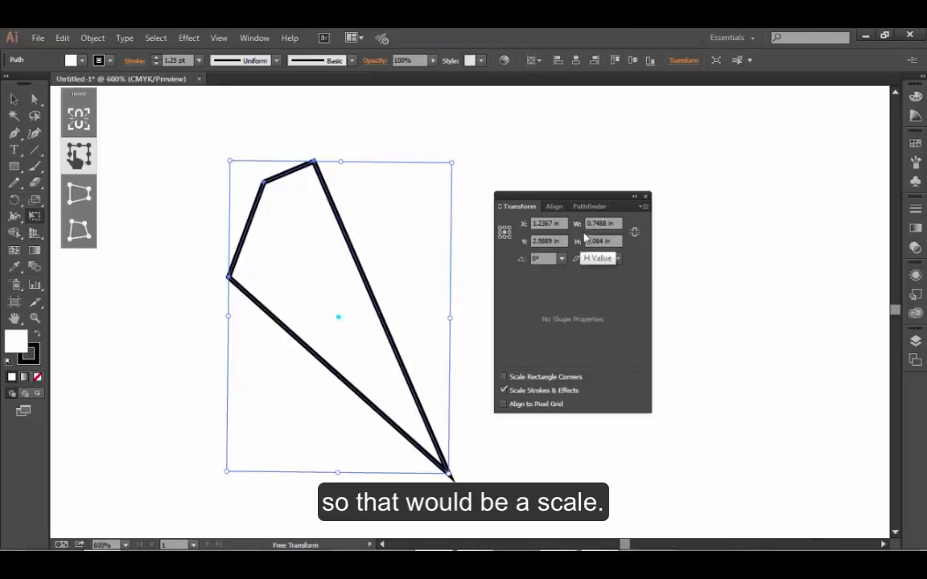
{"action": "left_click", "coordinate": [636, 234]}
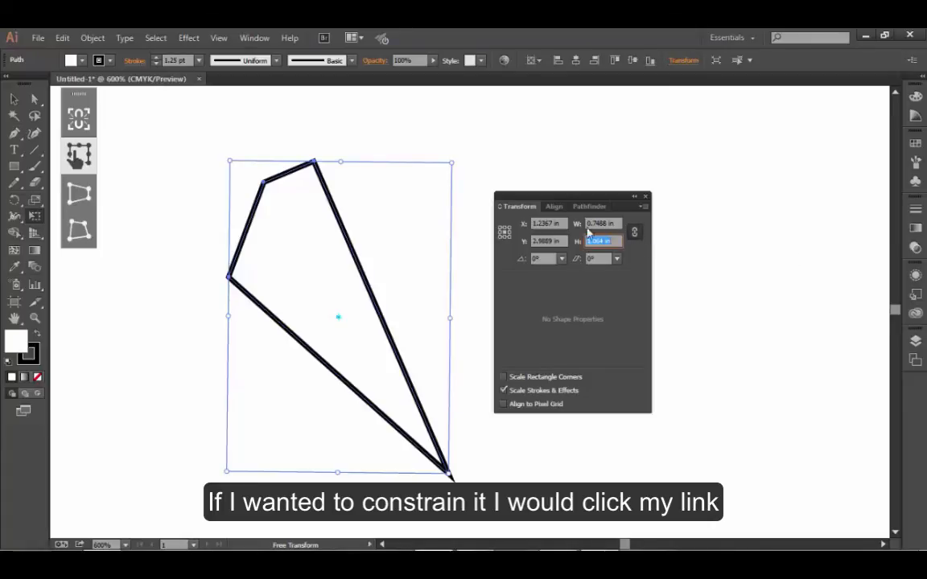